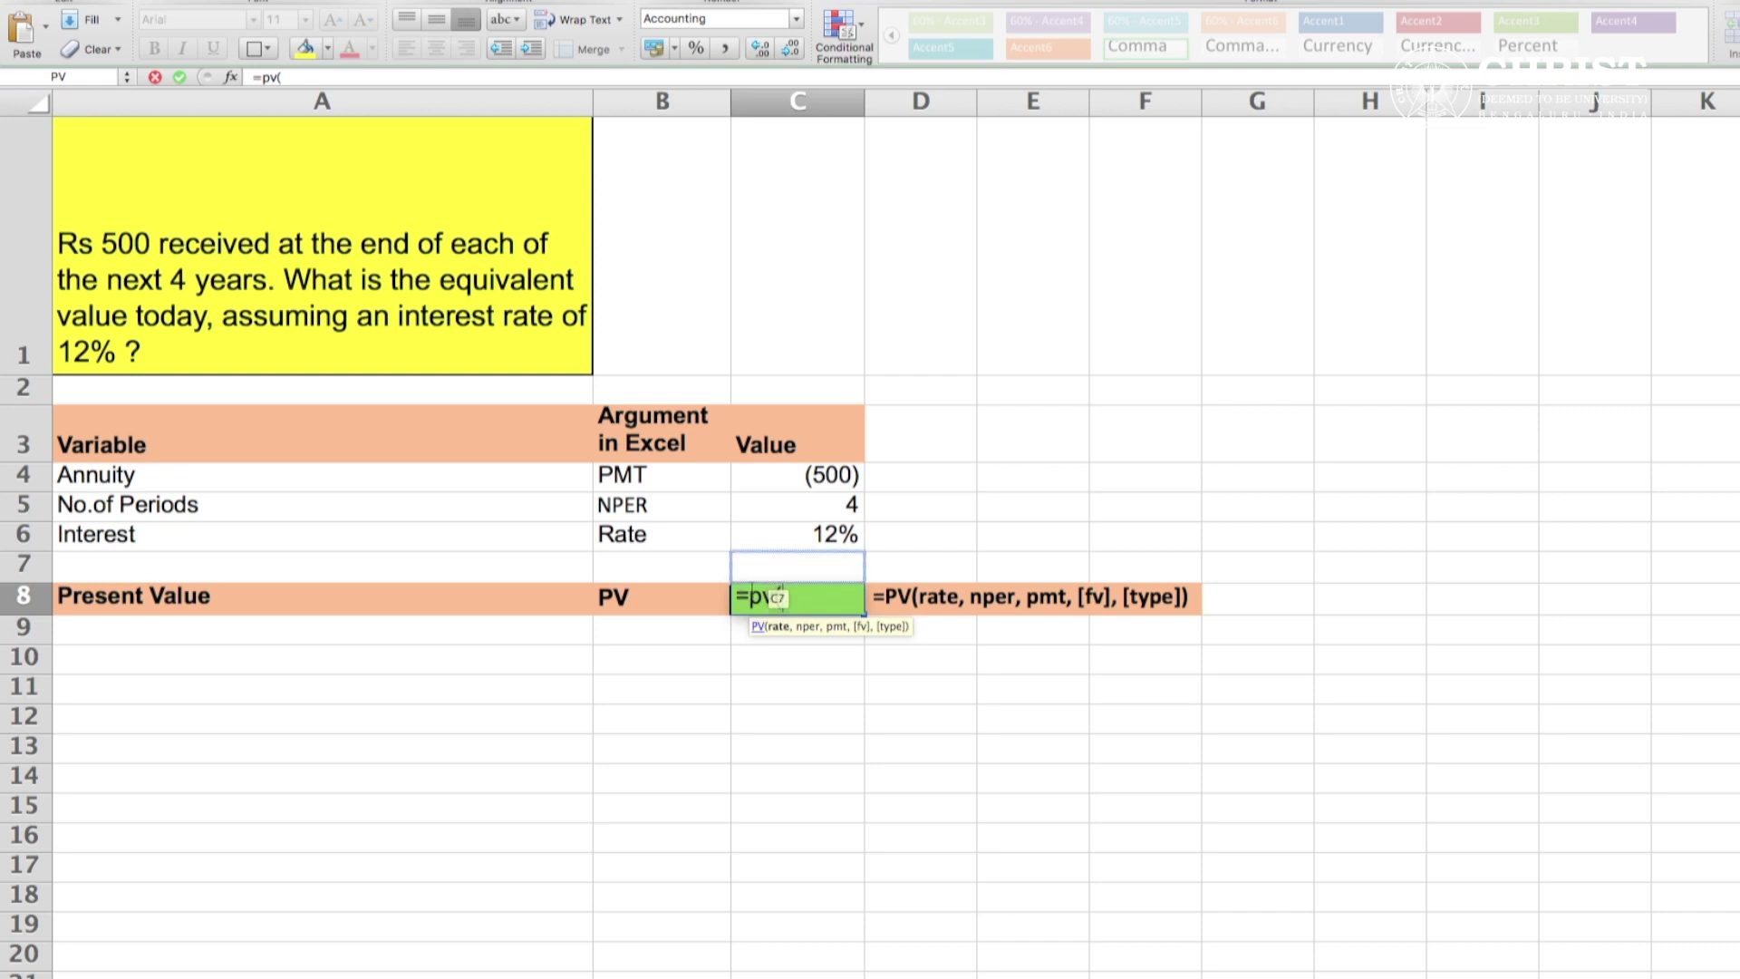
# Complete the ordinary annuity's present value formula in C8 as =PV(C6,C5,C4), using the rate, number of periods and payment.
pyautogui.click(793, 538)
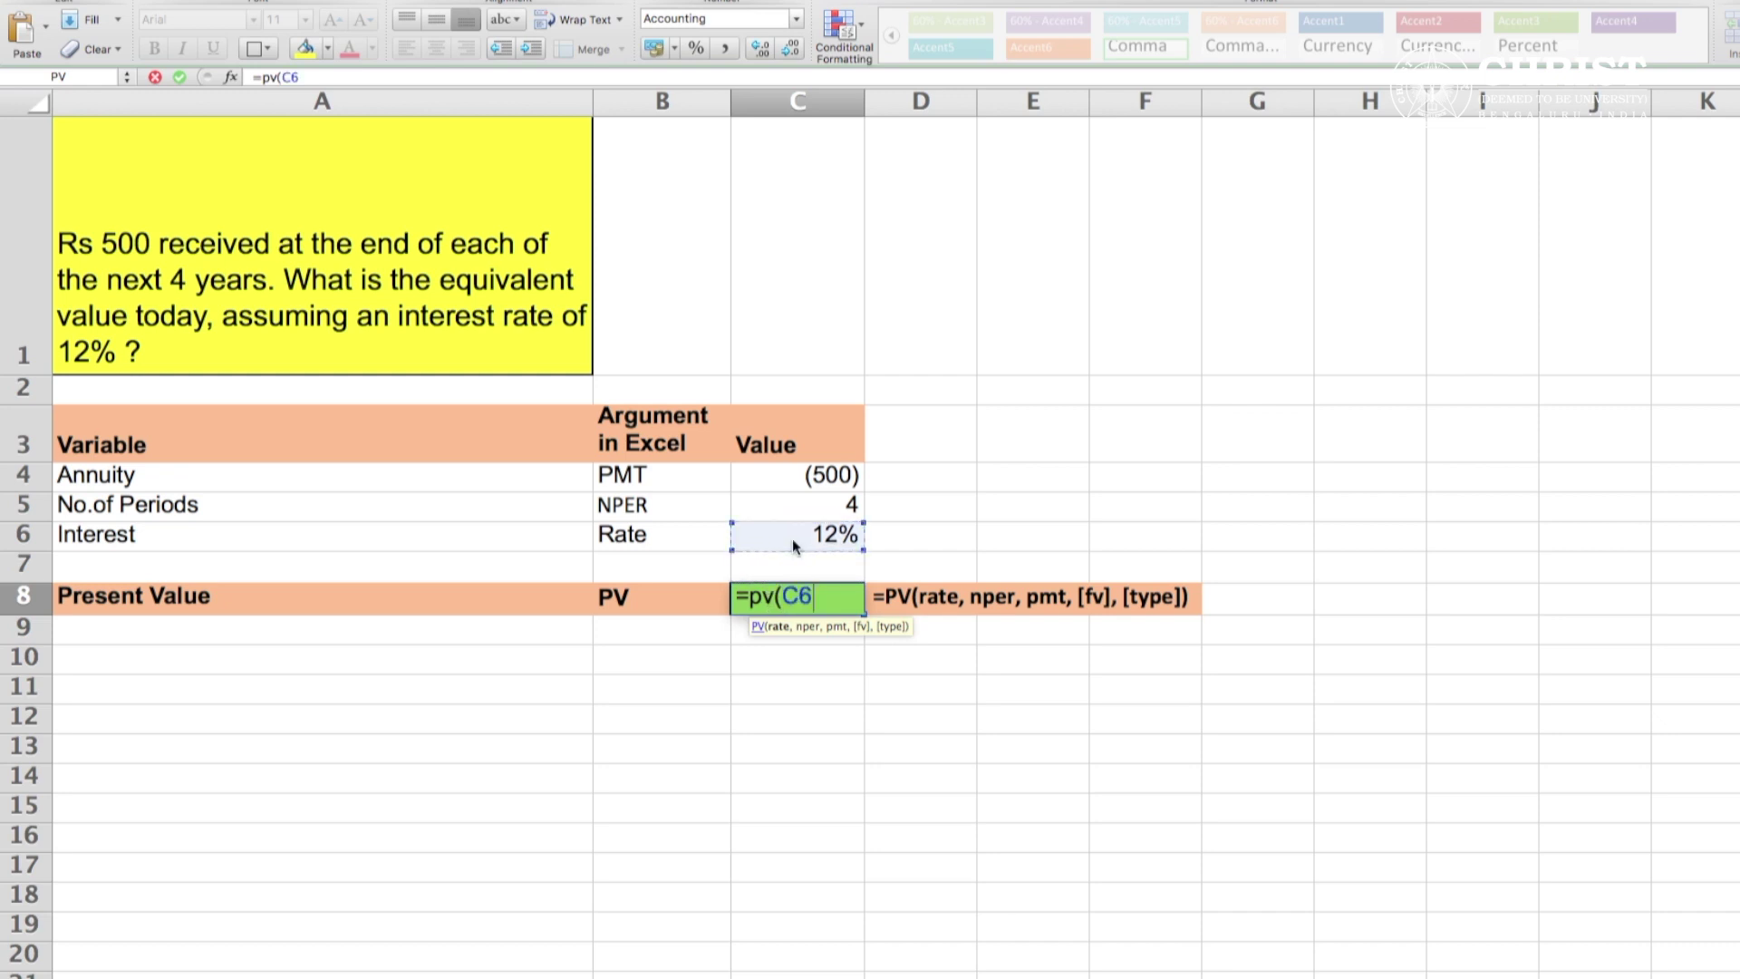
pyautogui.write(',')
pyautogui.click(803, 509)
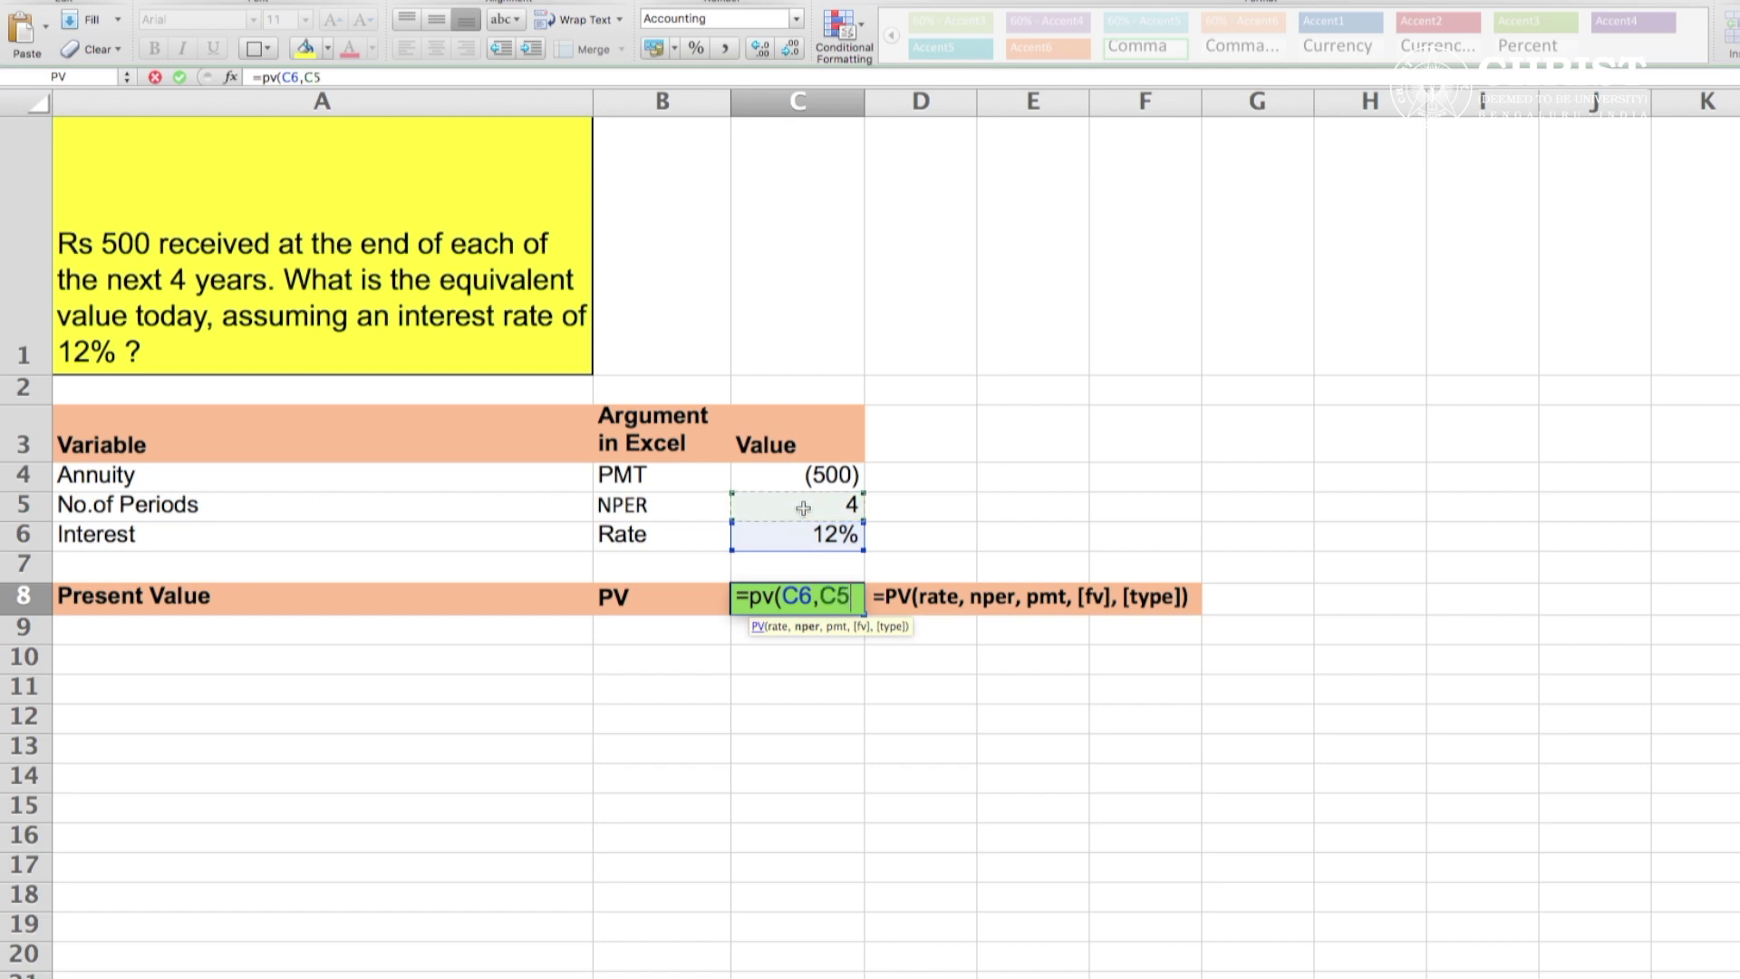
pyautogui.write(',')
pyautogui.click(805, 480)
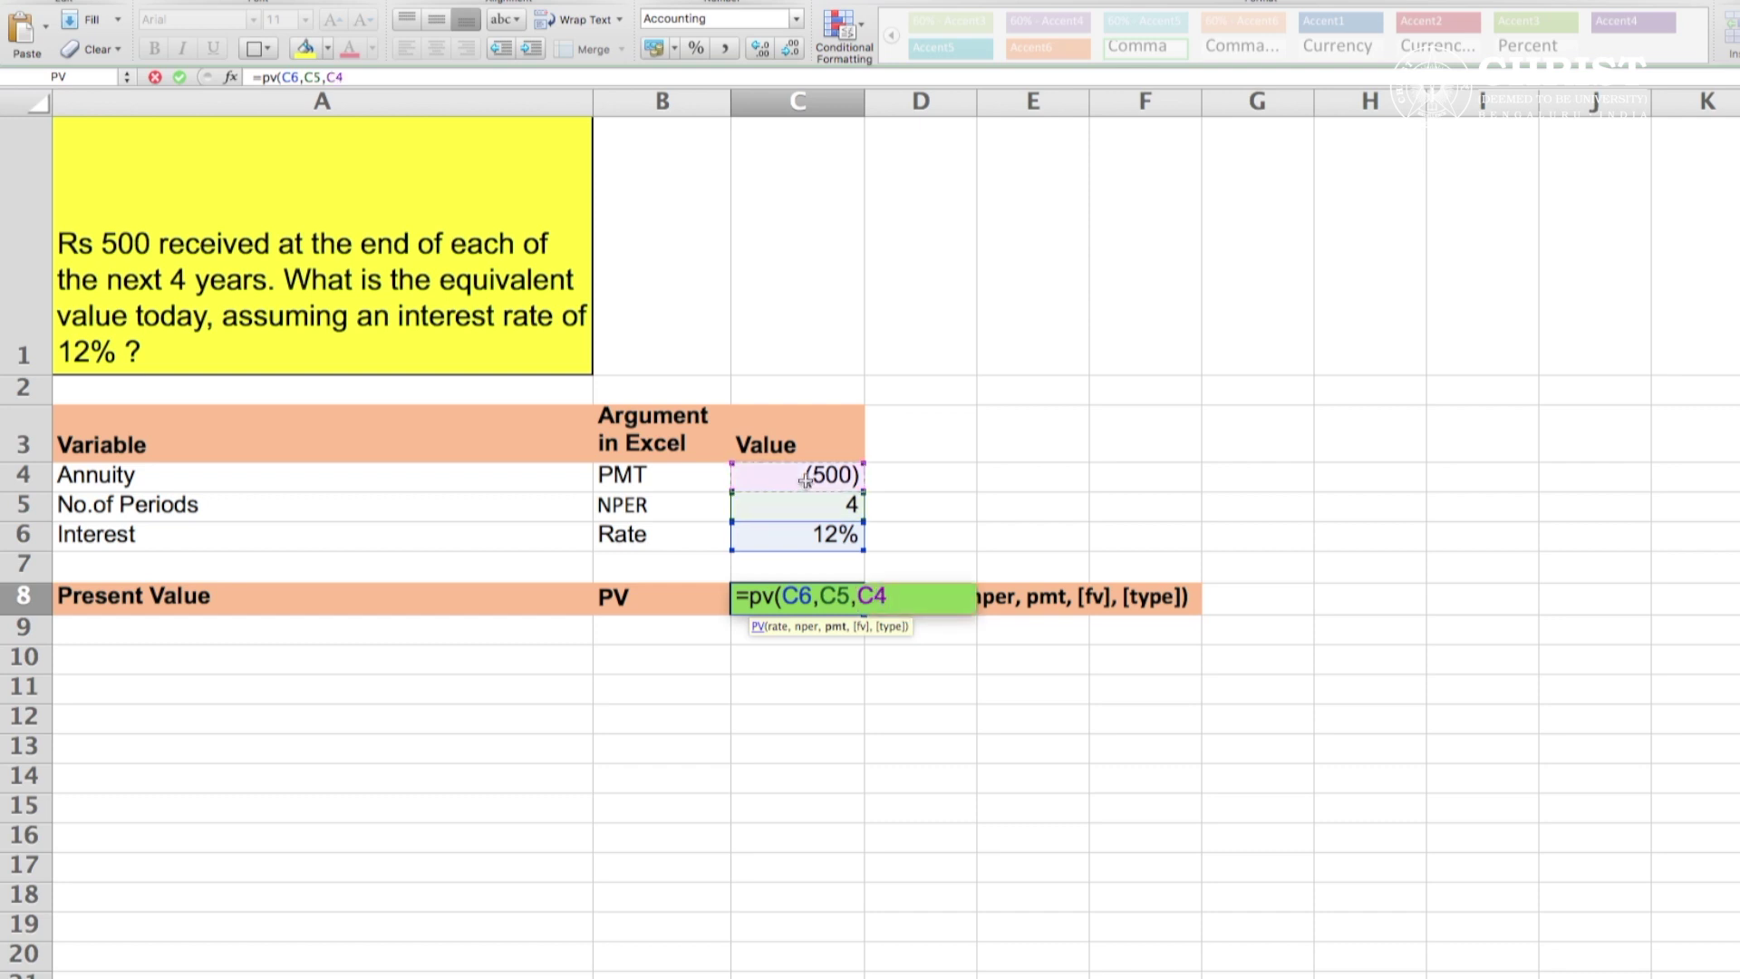
pyautogui.write(',')
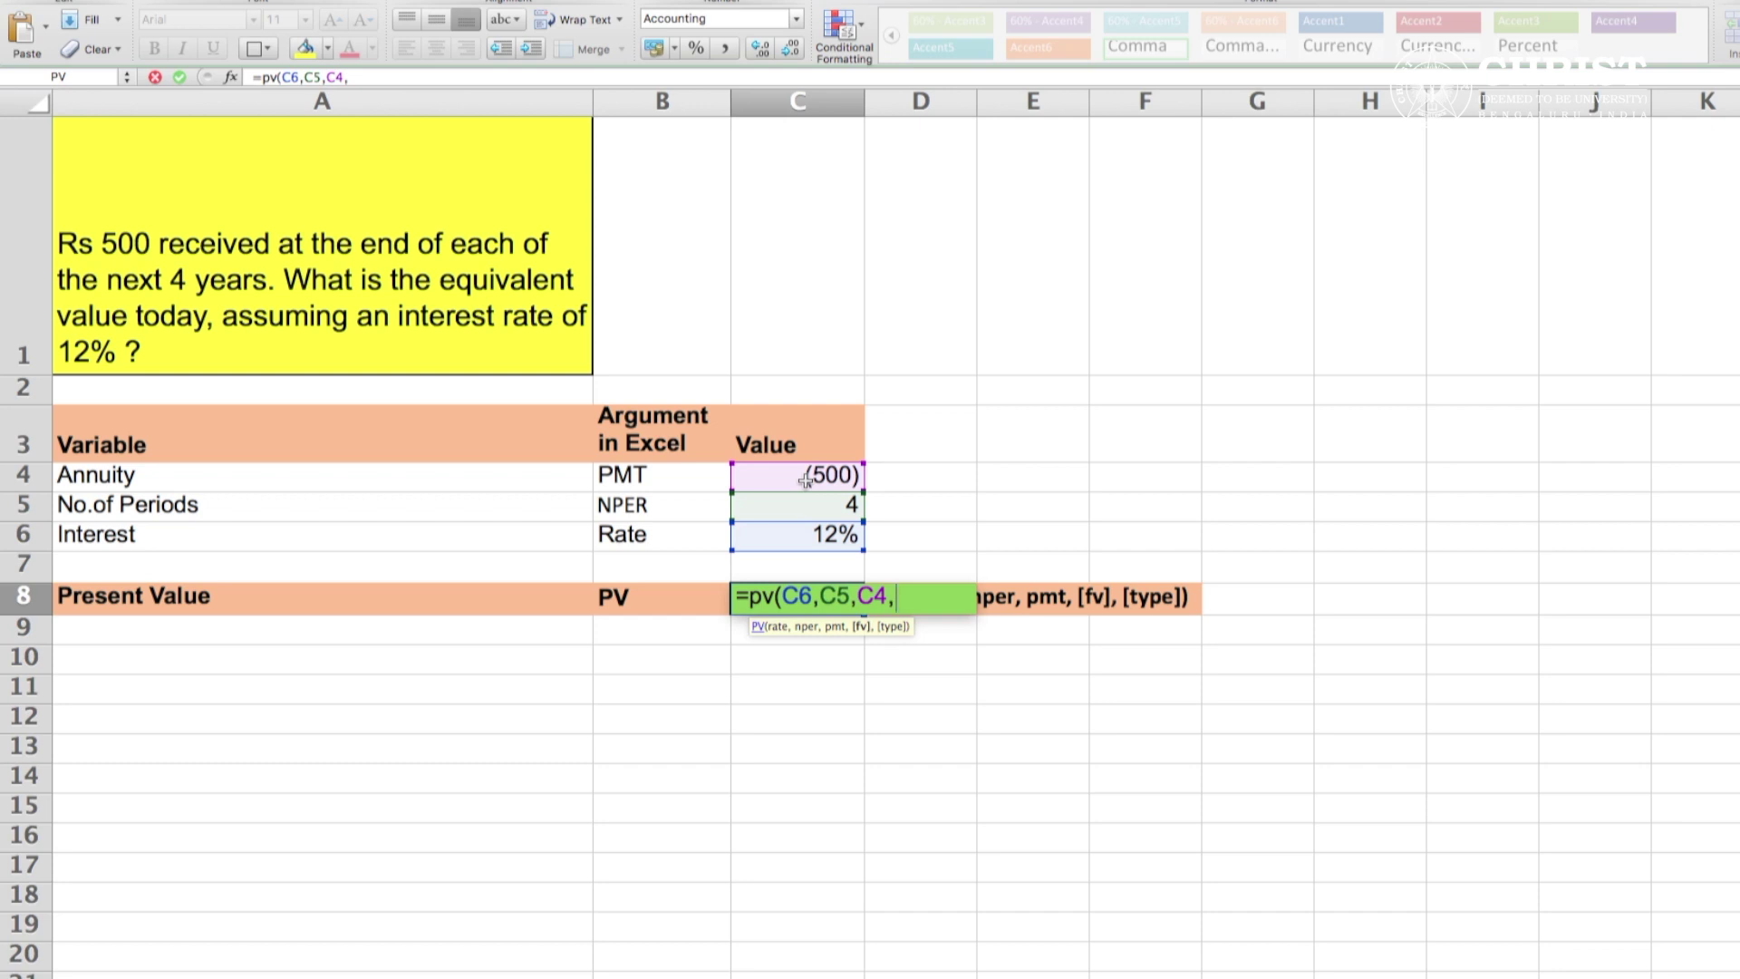
pyautogui.press('BackSpace')
pyautogui.write(')')
pyautogui.press('Return')
pyautogui.press('Up')
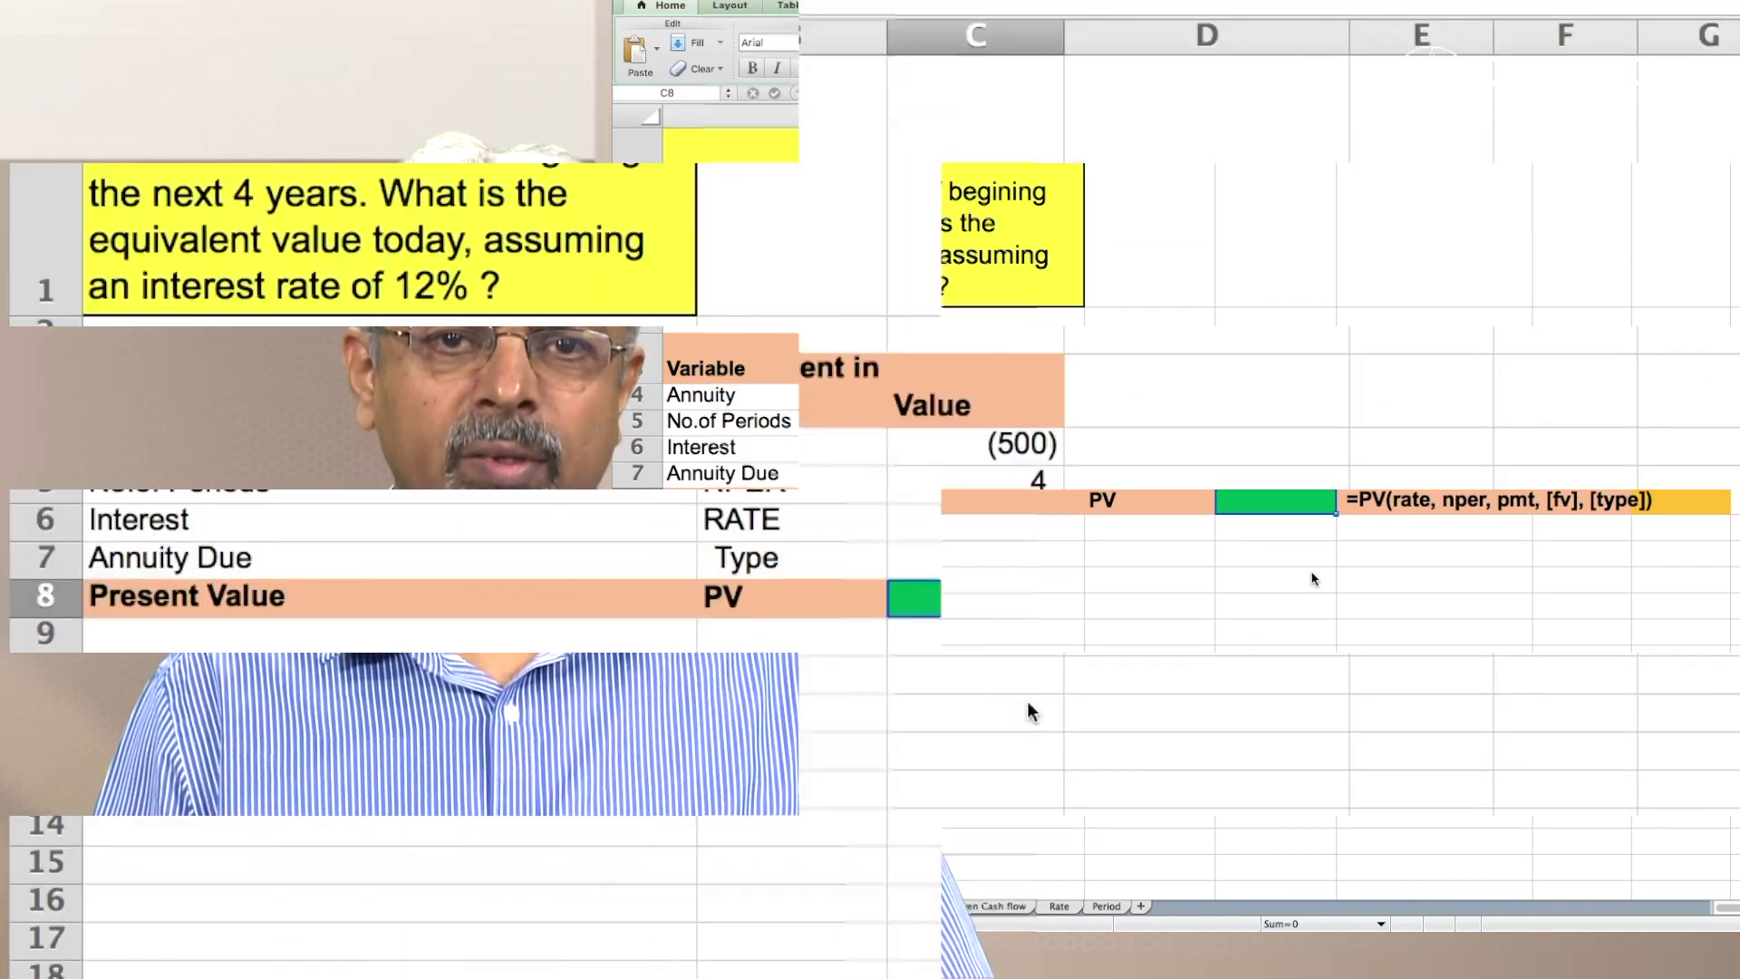
# Calculate the annuity due's present value in C8 with =PV(C6,C5,C4,,C7), leaving the future value argument empty.
pyautogui.write('=pv(')
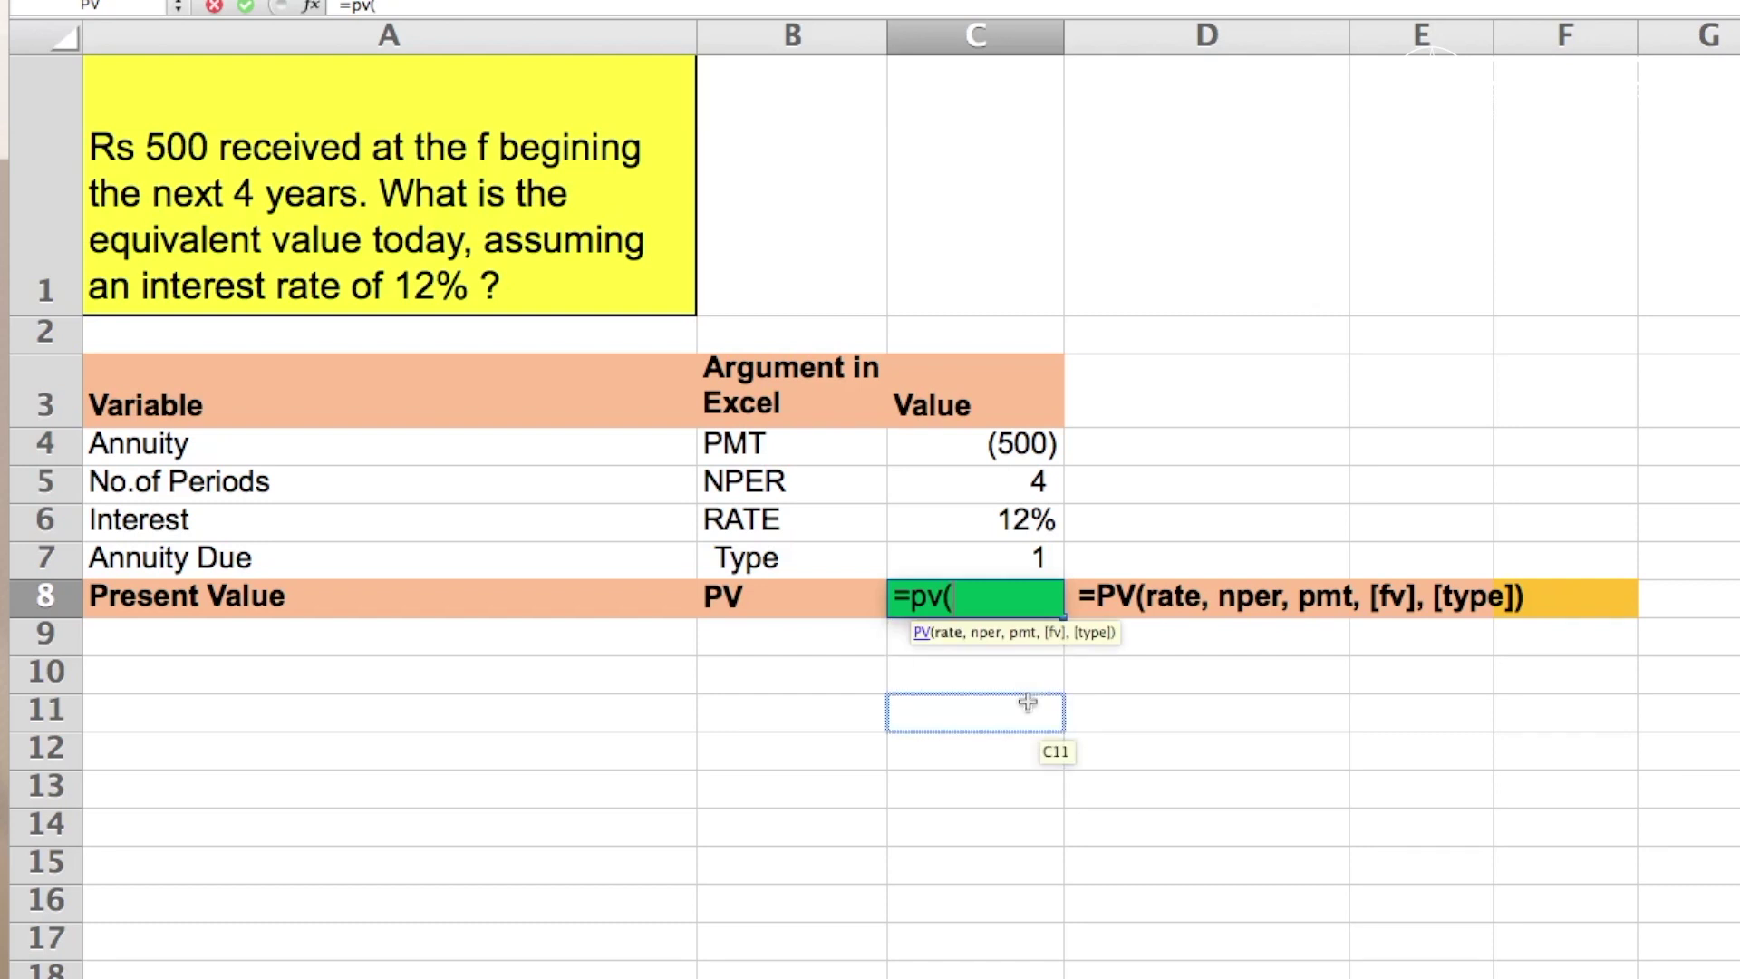
pyautogui.click(1048, 529)
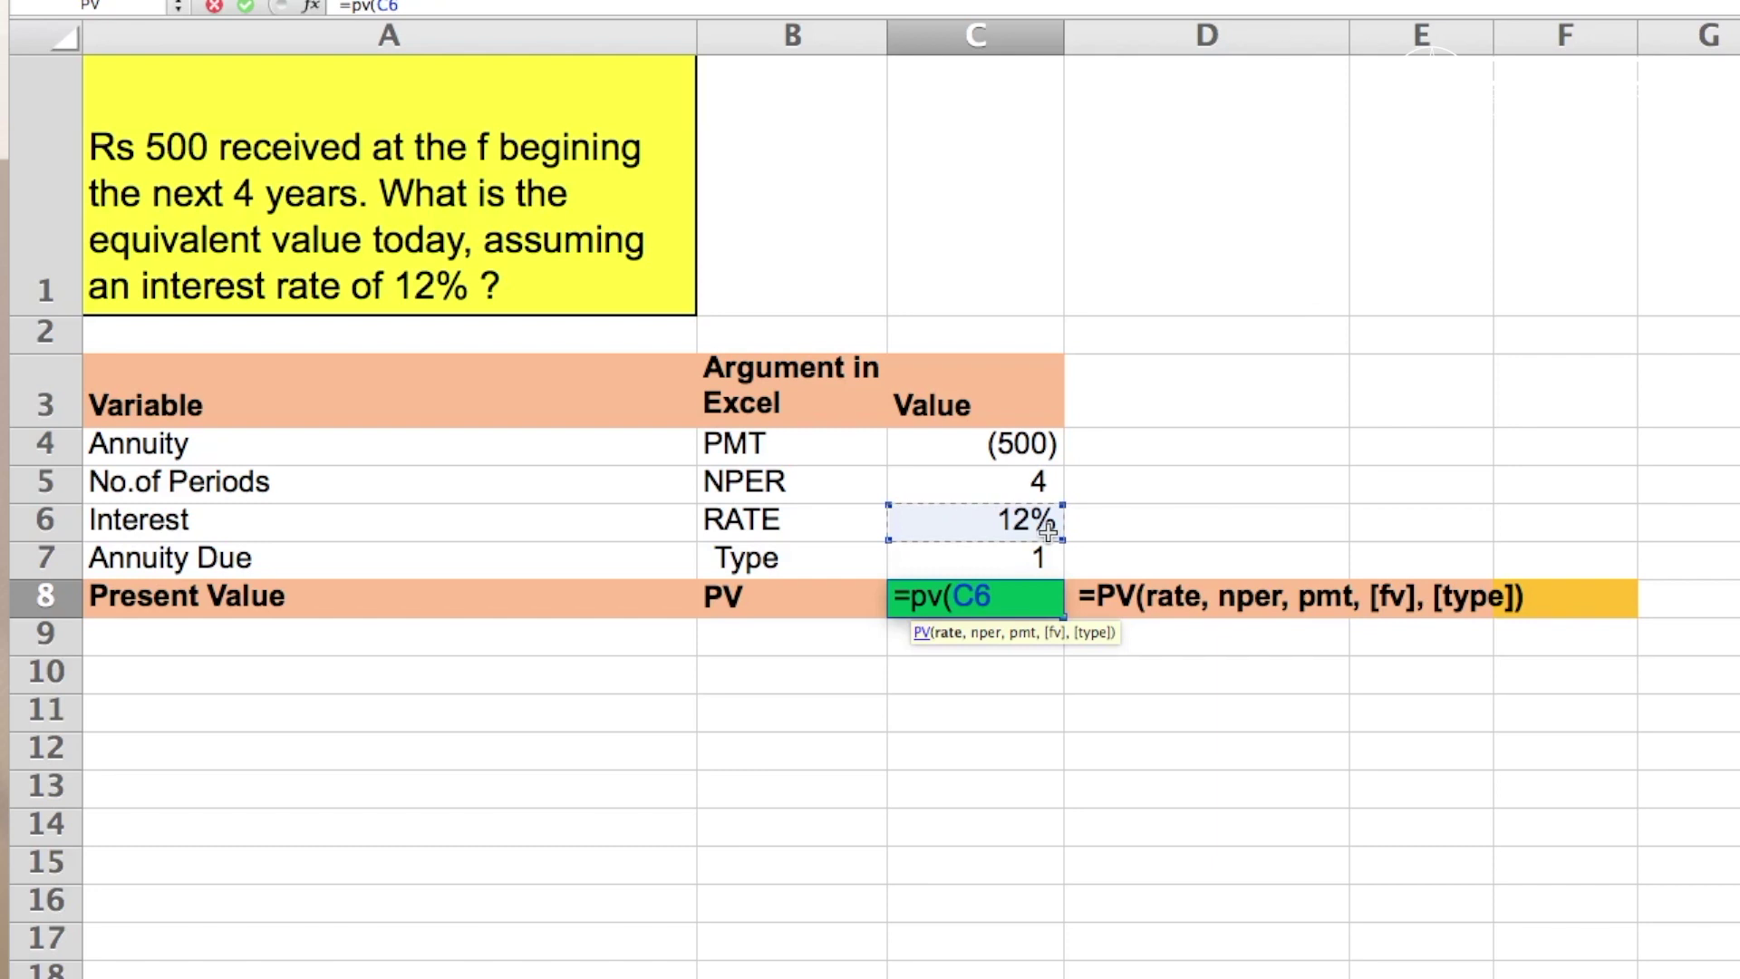
pyautogui.write(',')
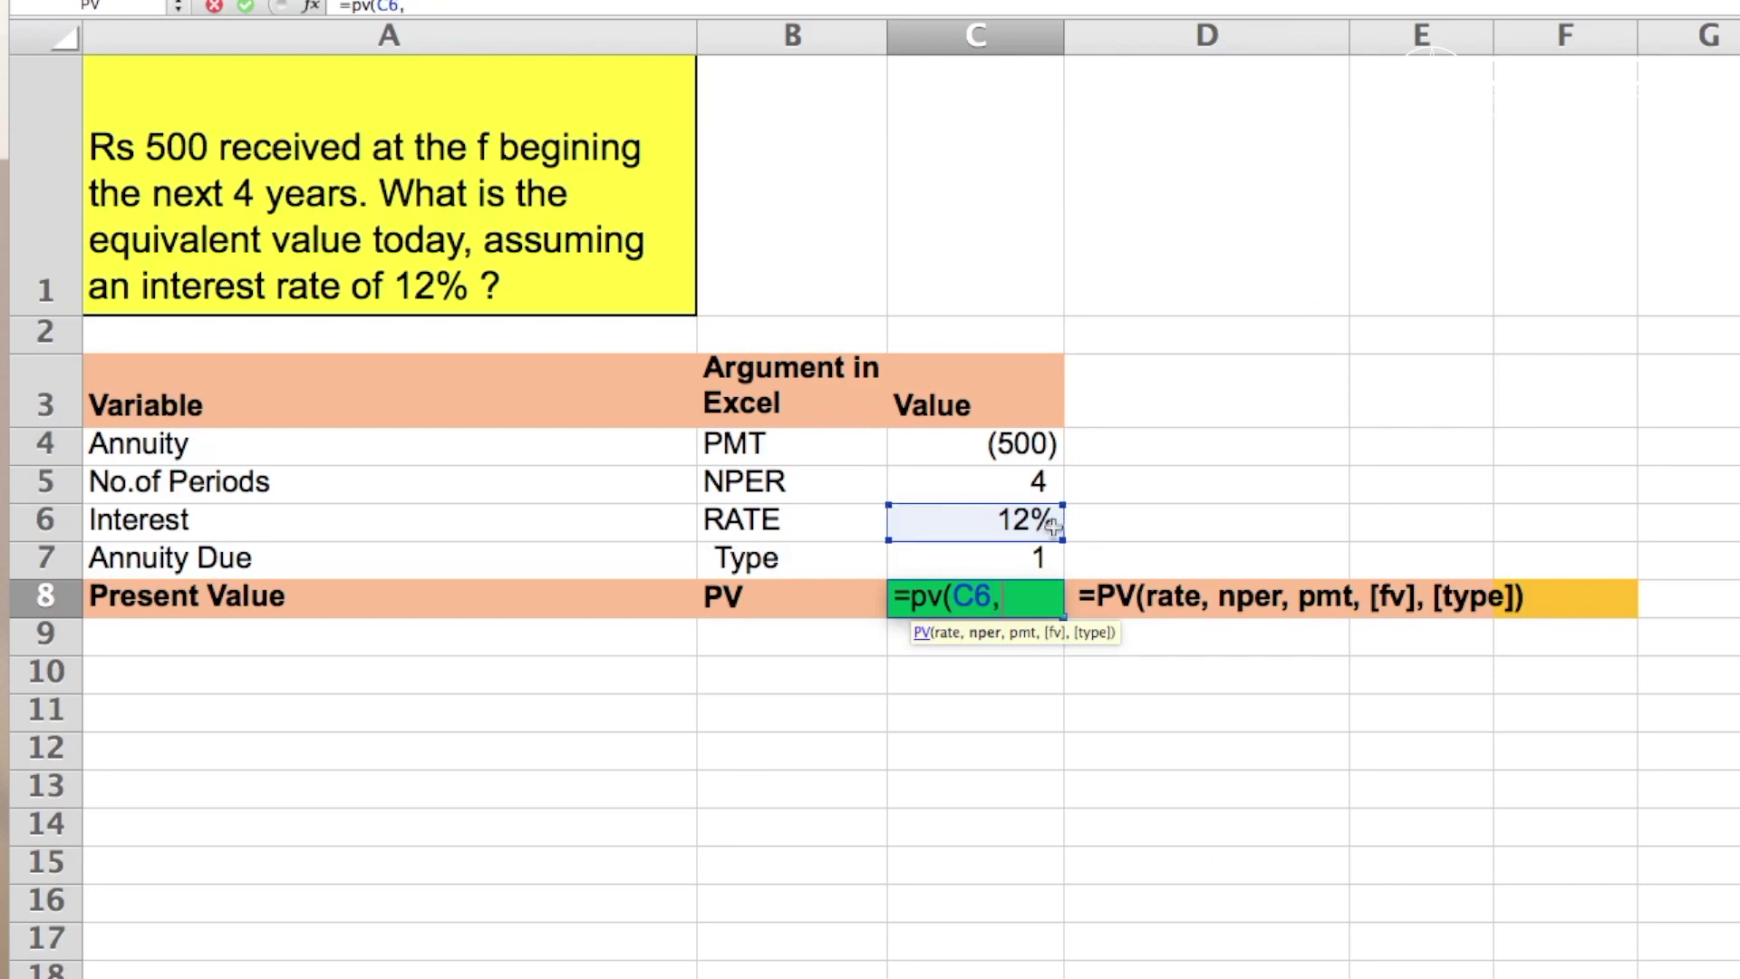
pyautogui.click(1039, 485)
pyautogui.write(',')
pyautogui.click(1031, 452)
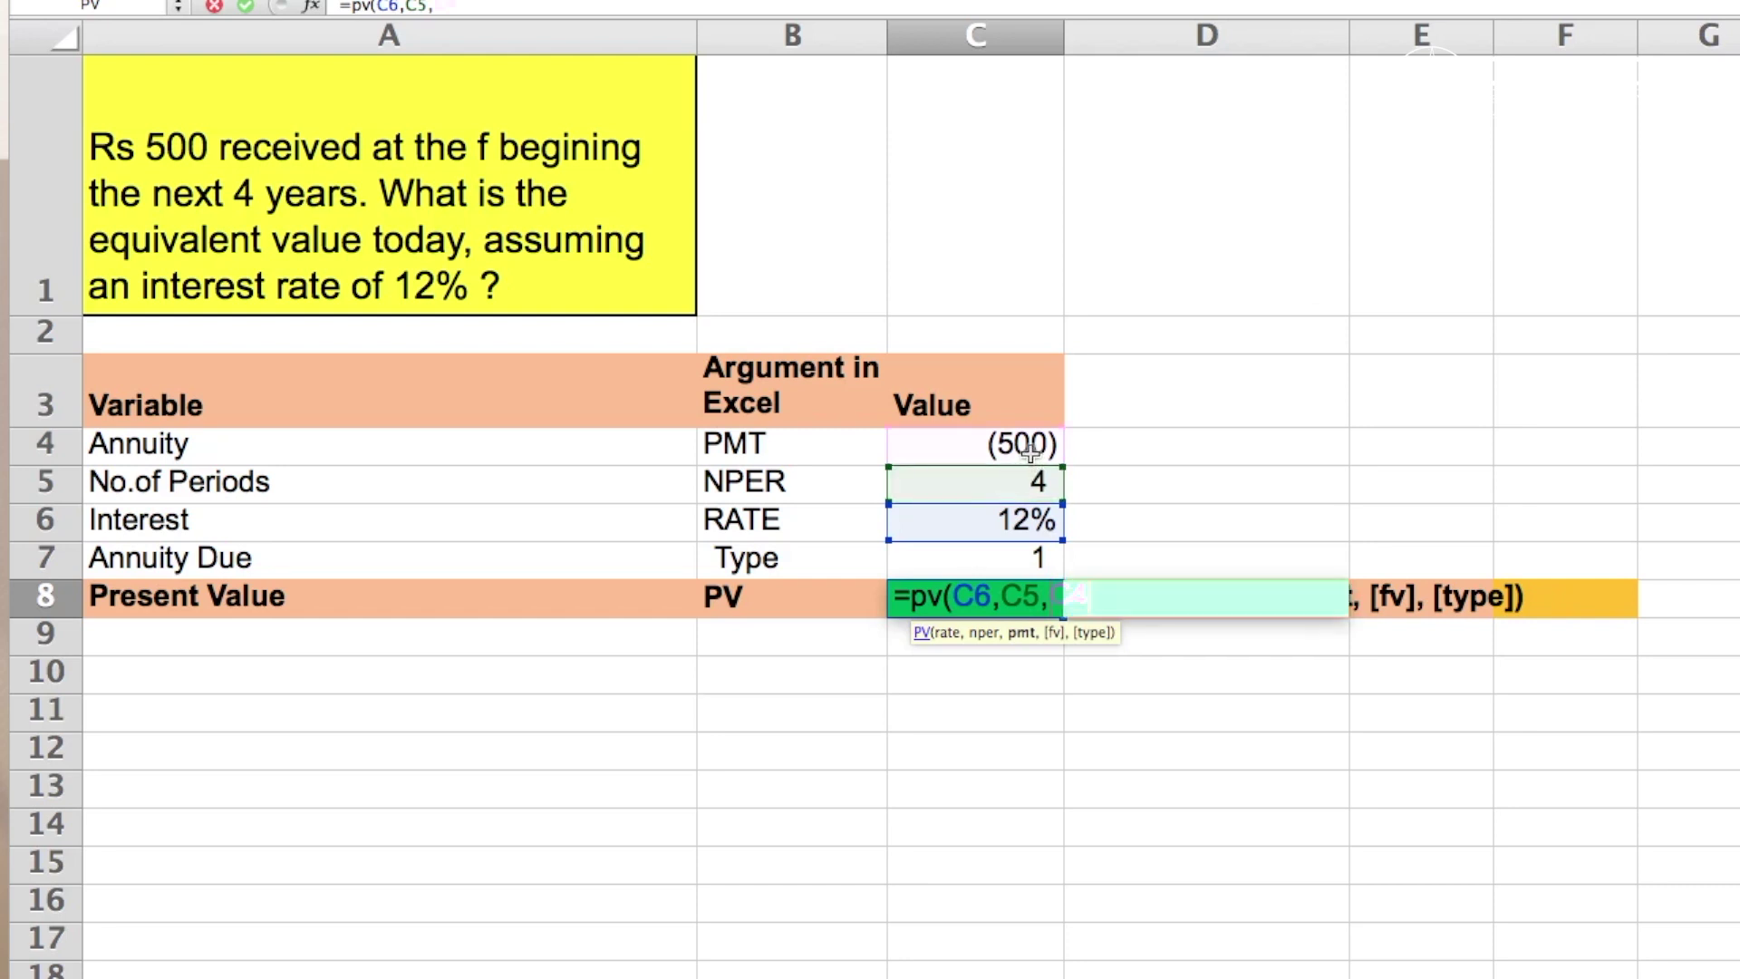
pyautogui.write(',')
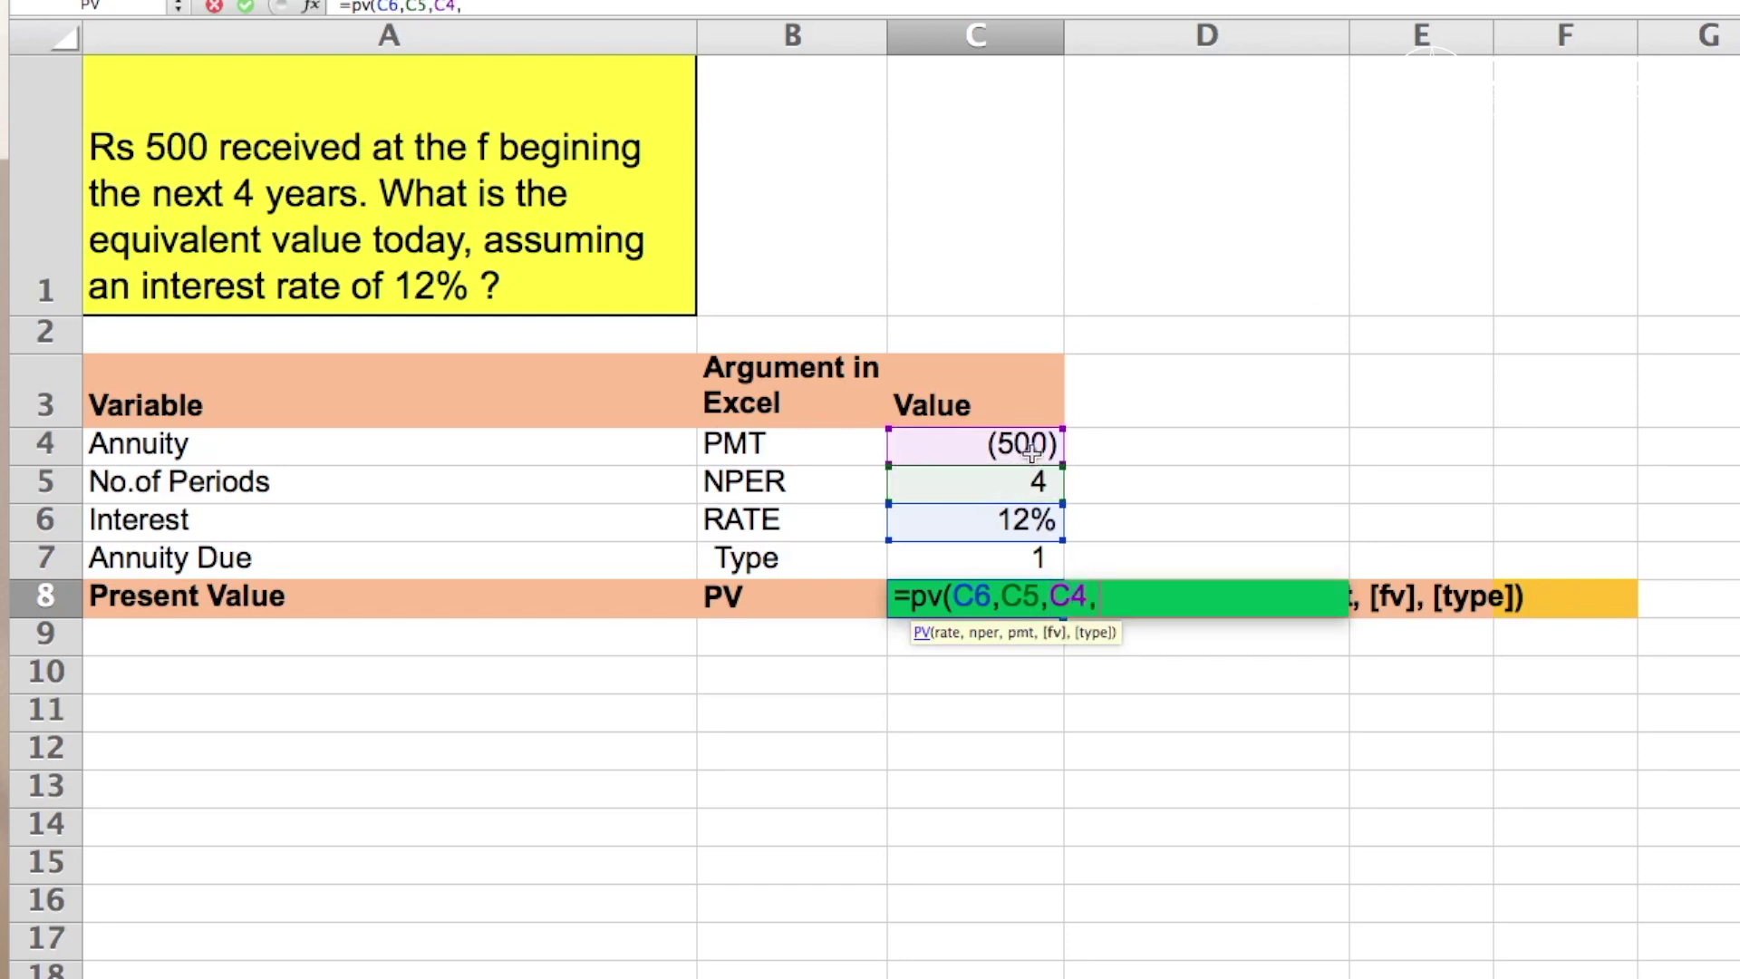
pyautogui.write(',')
pyautogui.click(952, 553)
pyautogui.write(')')
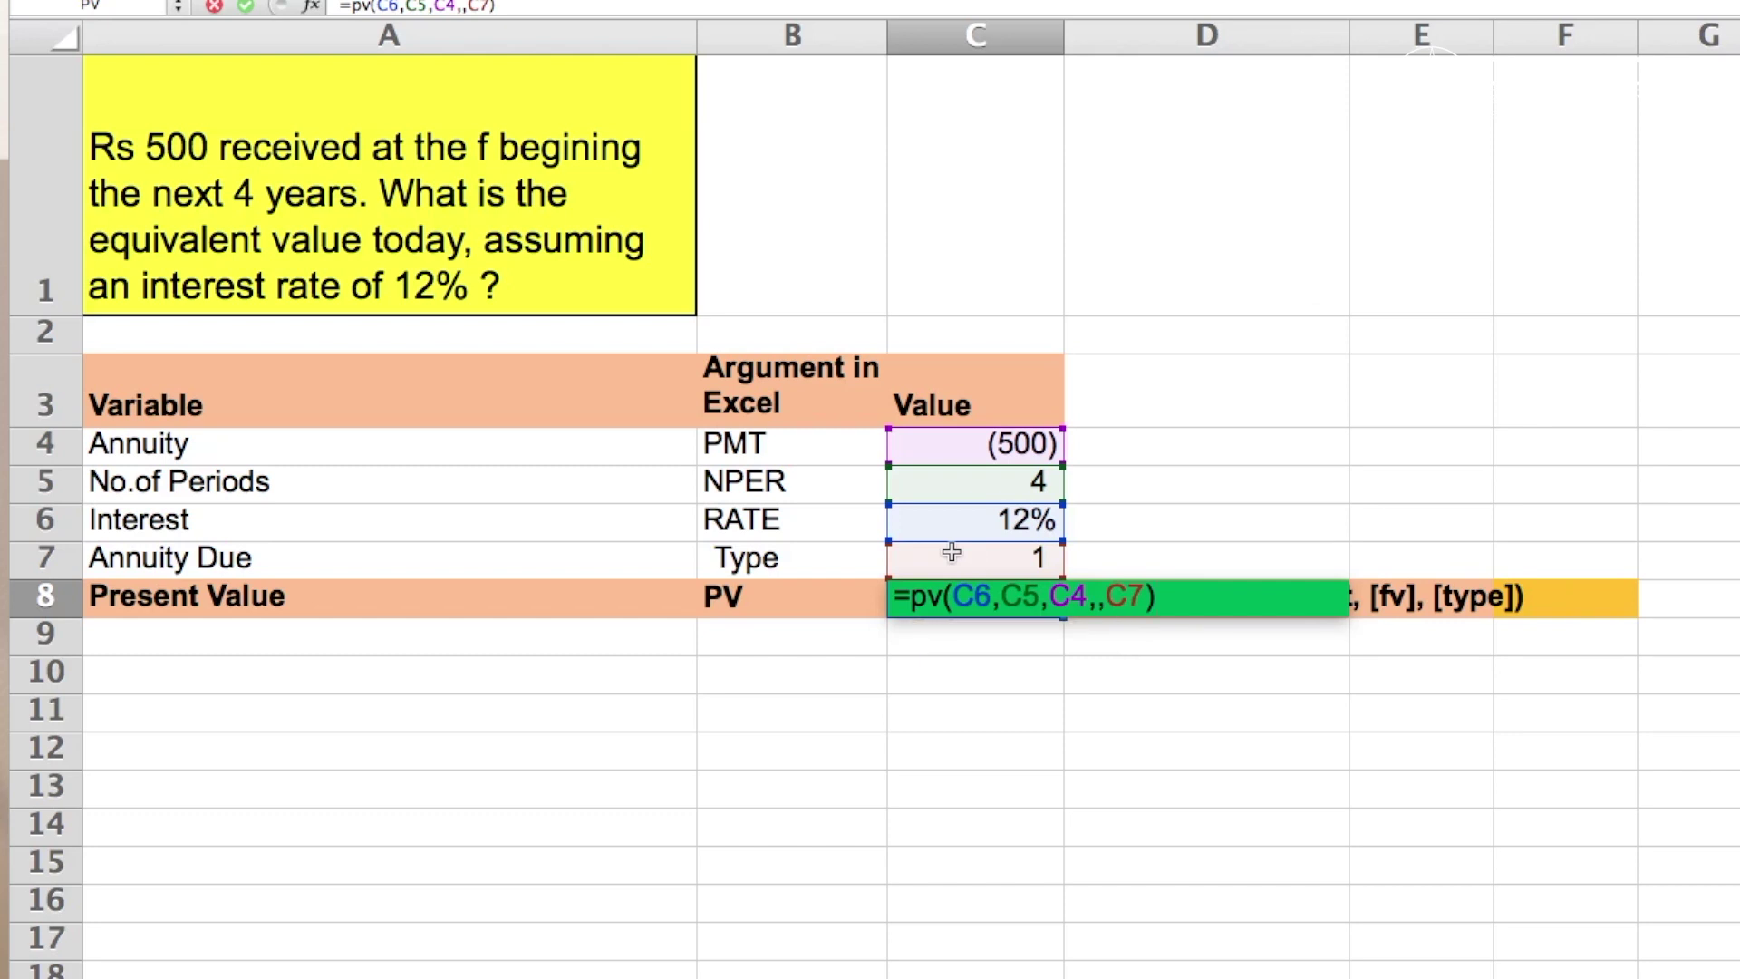
pyautogui.press('Return')
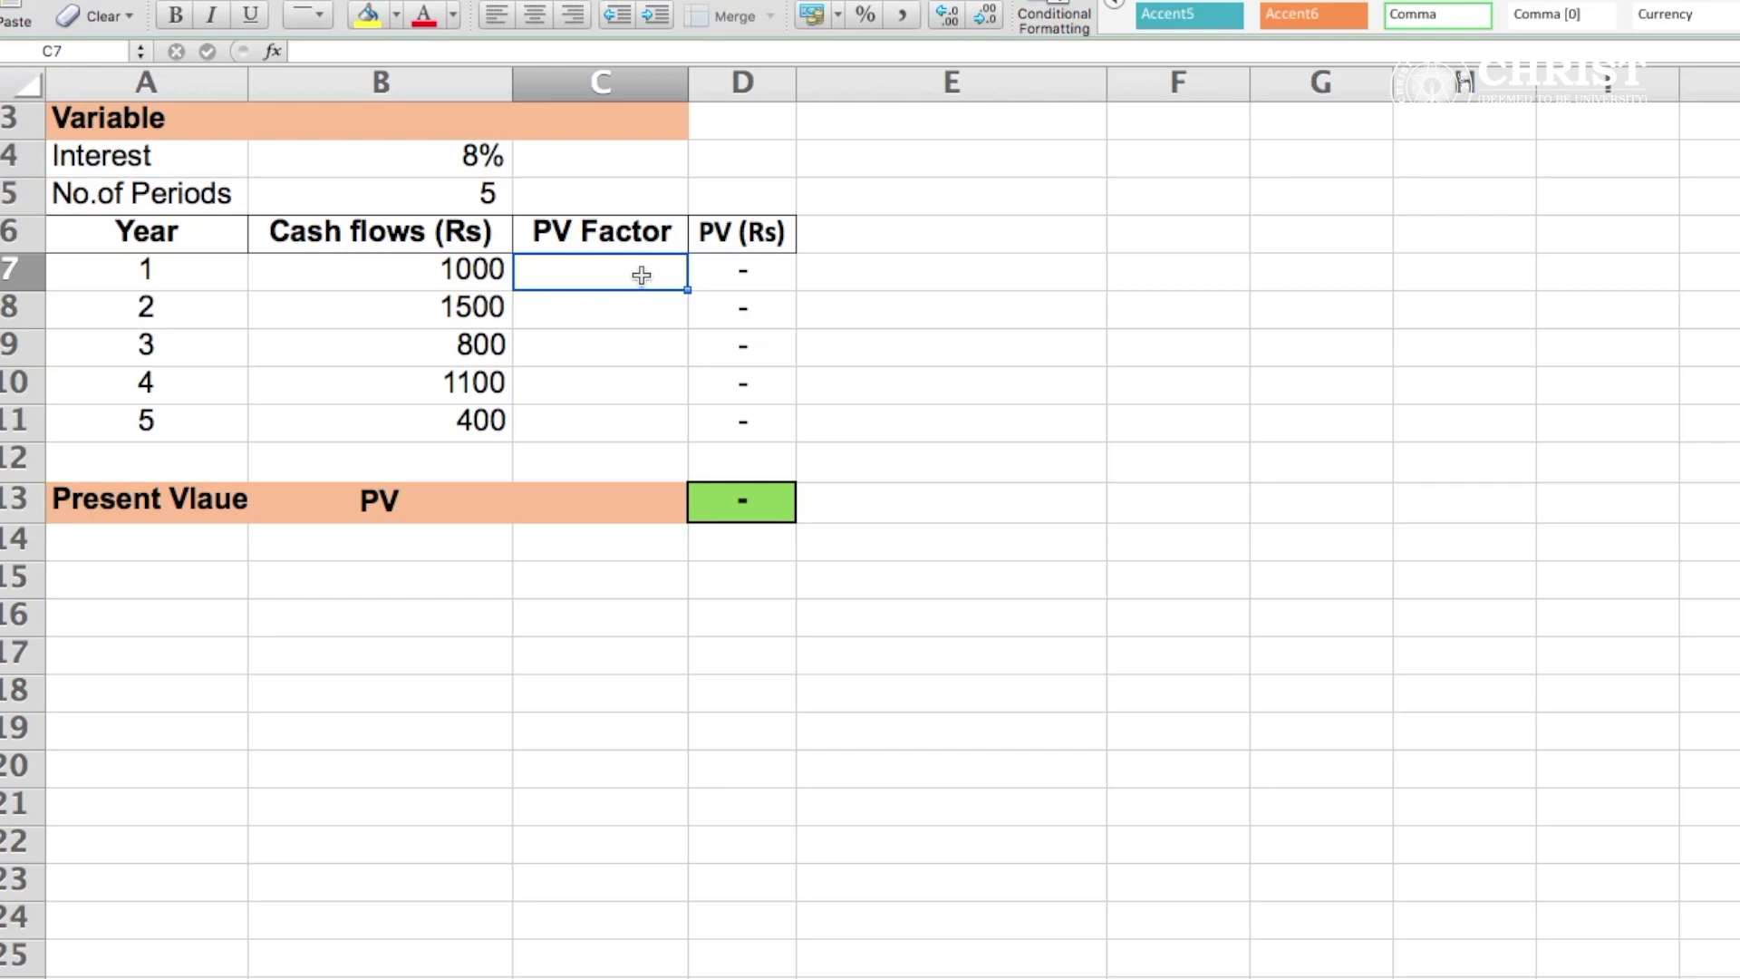
# Enter the year 1 PV factor formula =1/(1+B4)^A7 in cell C7.
pyautogui.write('=')
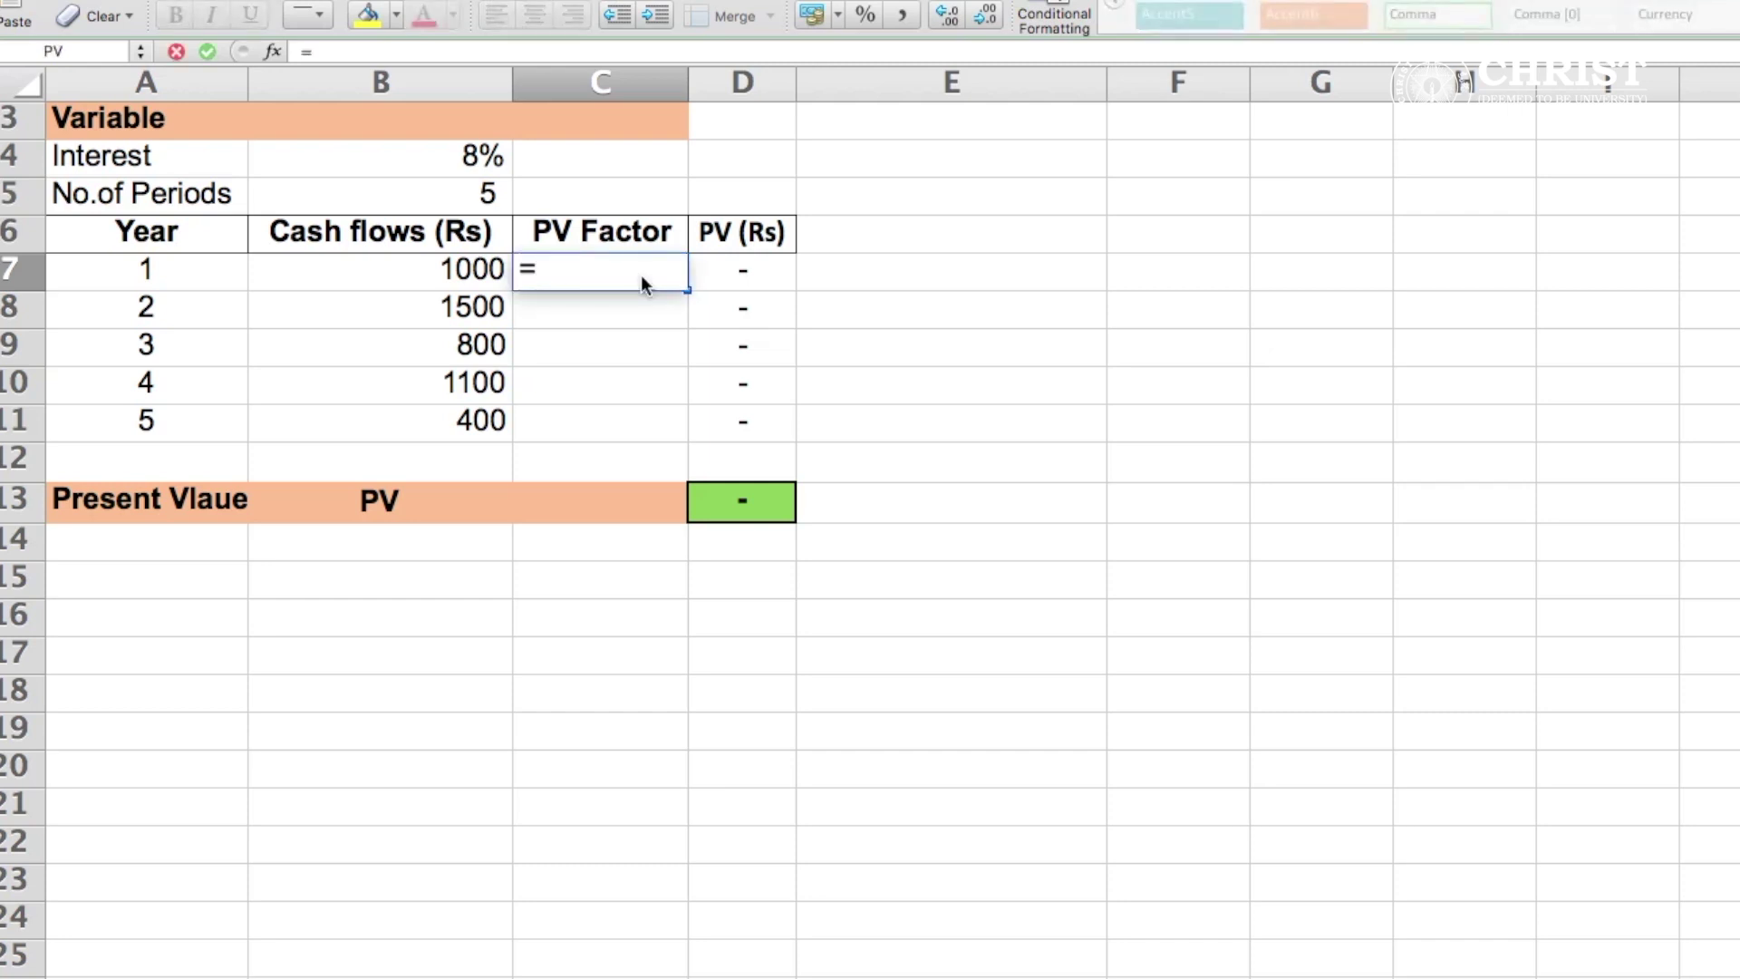
pyautogui.write('1/(')
pyautogui.moveTo(457, 270)
pyautogui.mouseDown()
pyautogui.moveTo(404, 276)
pyautogui.moveTo(482, 286)
pyautogui.mouseUp()
pyautogui.write('1+')
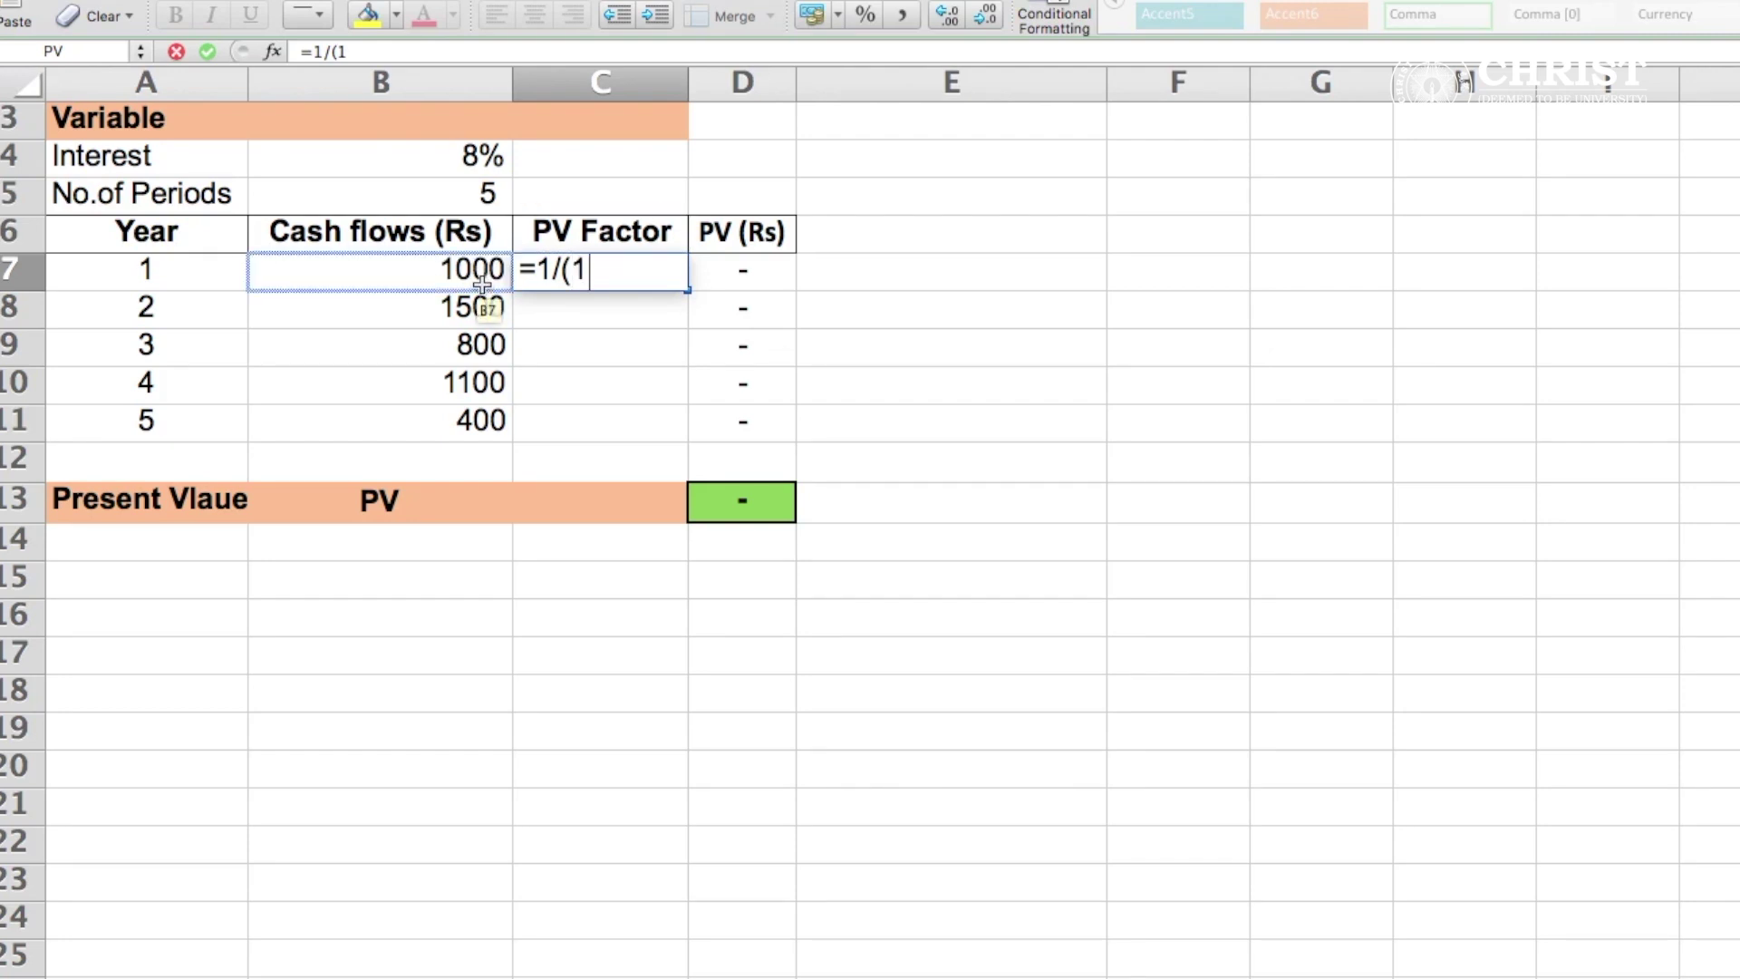
pyautogui.click(464, 167)
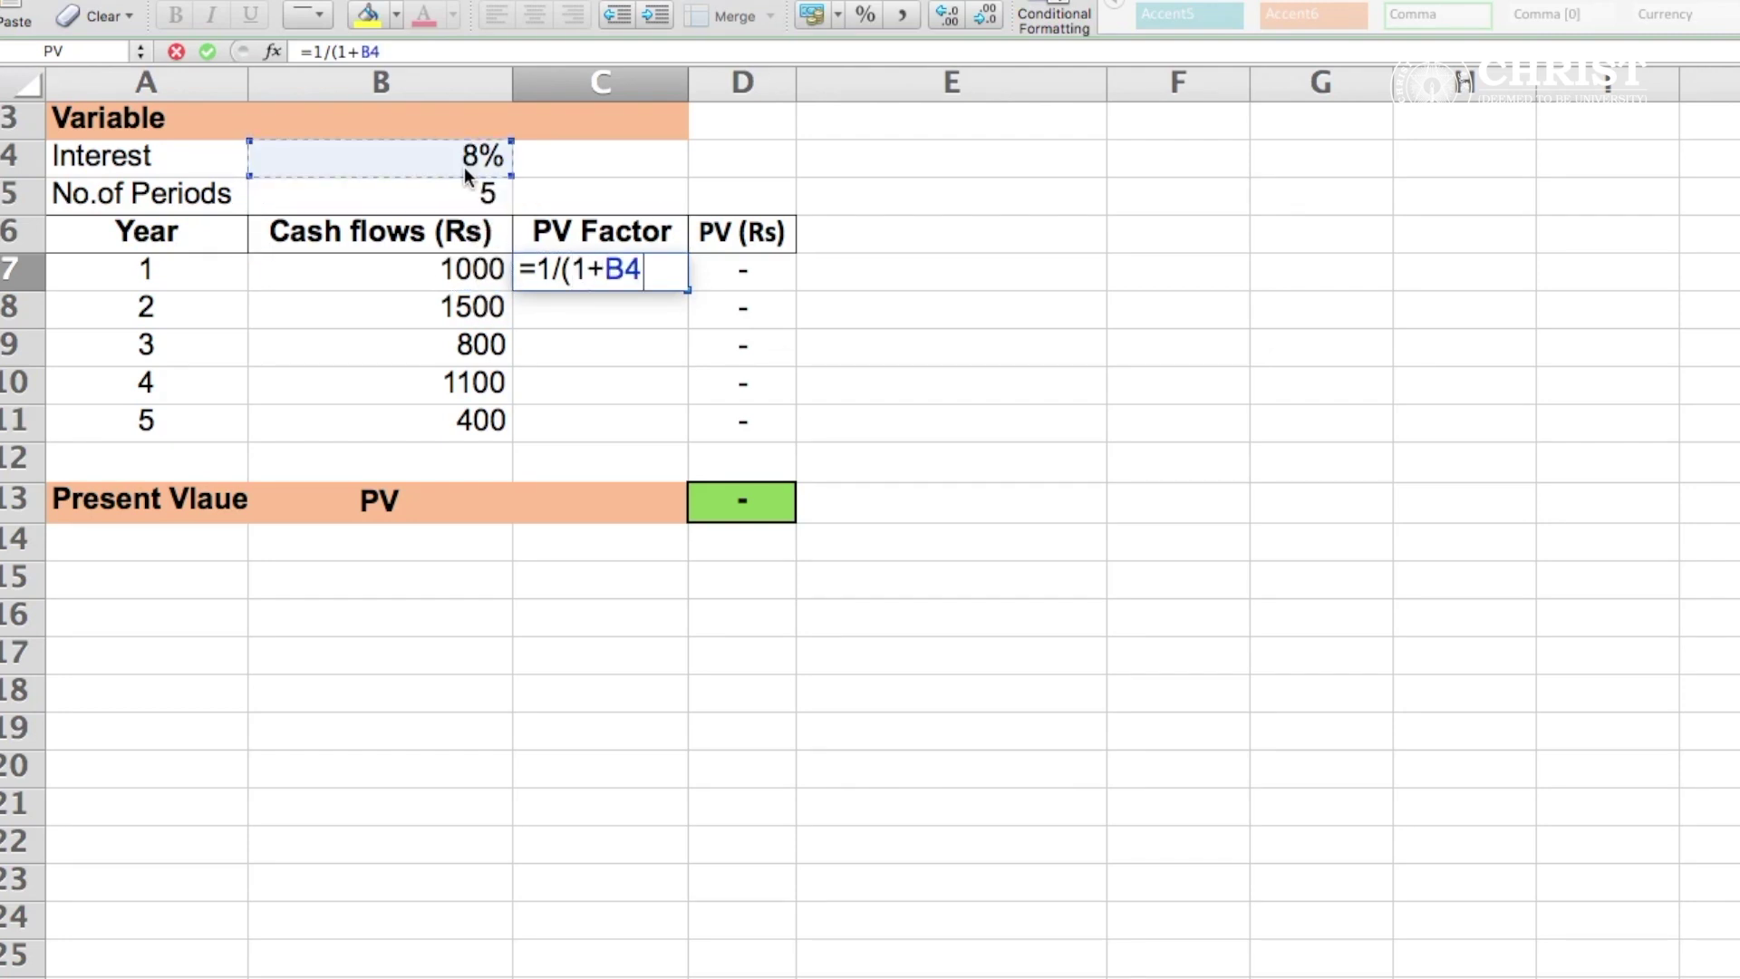
pyautogui.write(')')
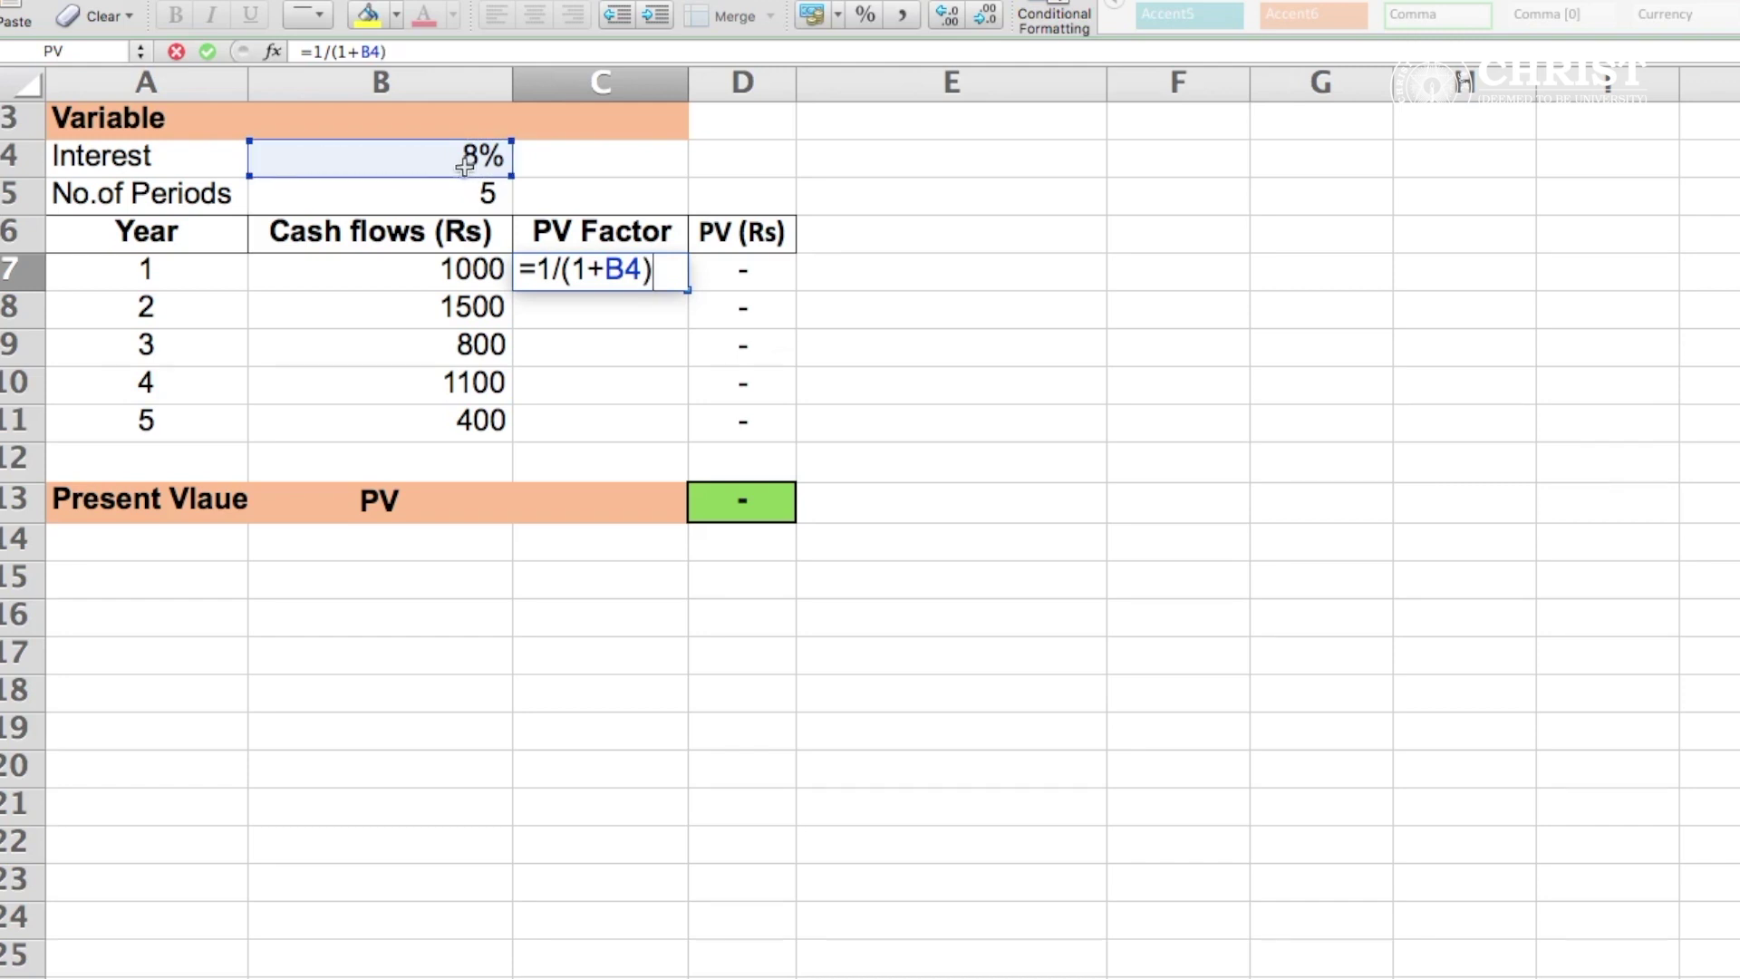
pyautogui.write('^')
pyautogui.click(151, 268)
# Lock the references in the year 1 PV factor formula so that it reads =1/(1+$B$4)^$A7.
pyautogui.scroll(5, 421, 136)
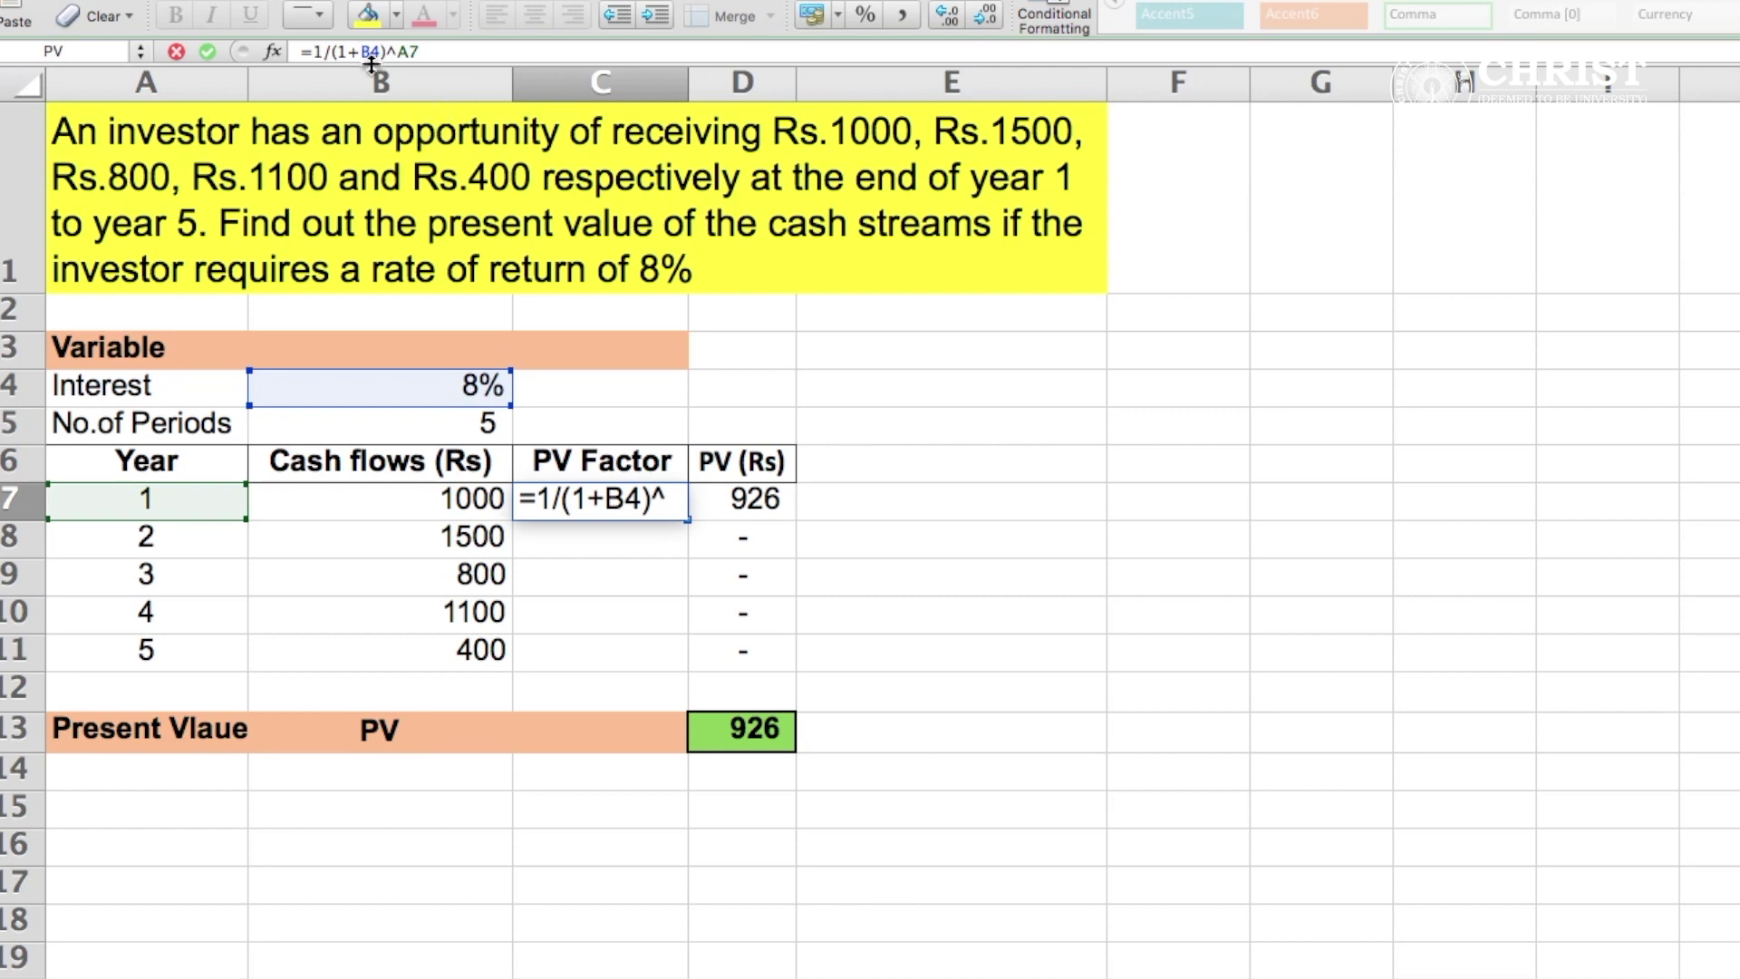
pyautogui.write('$B')
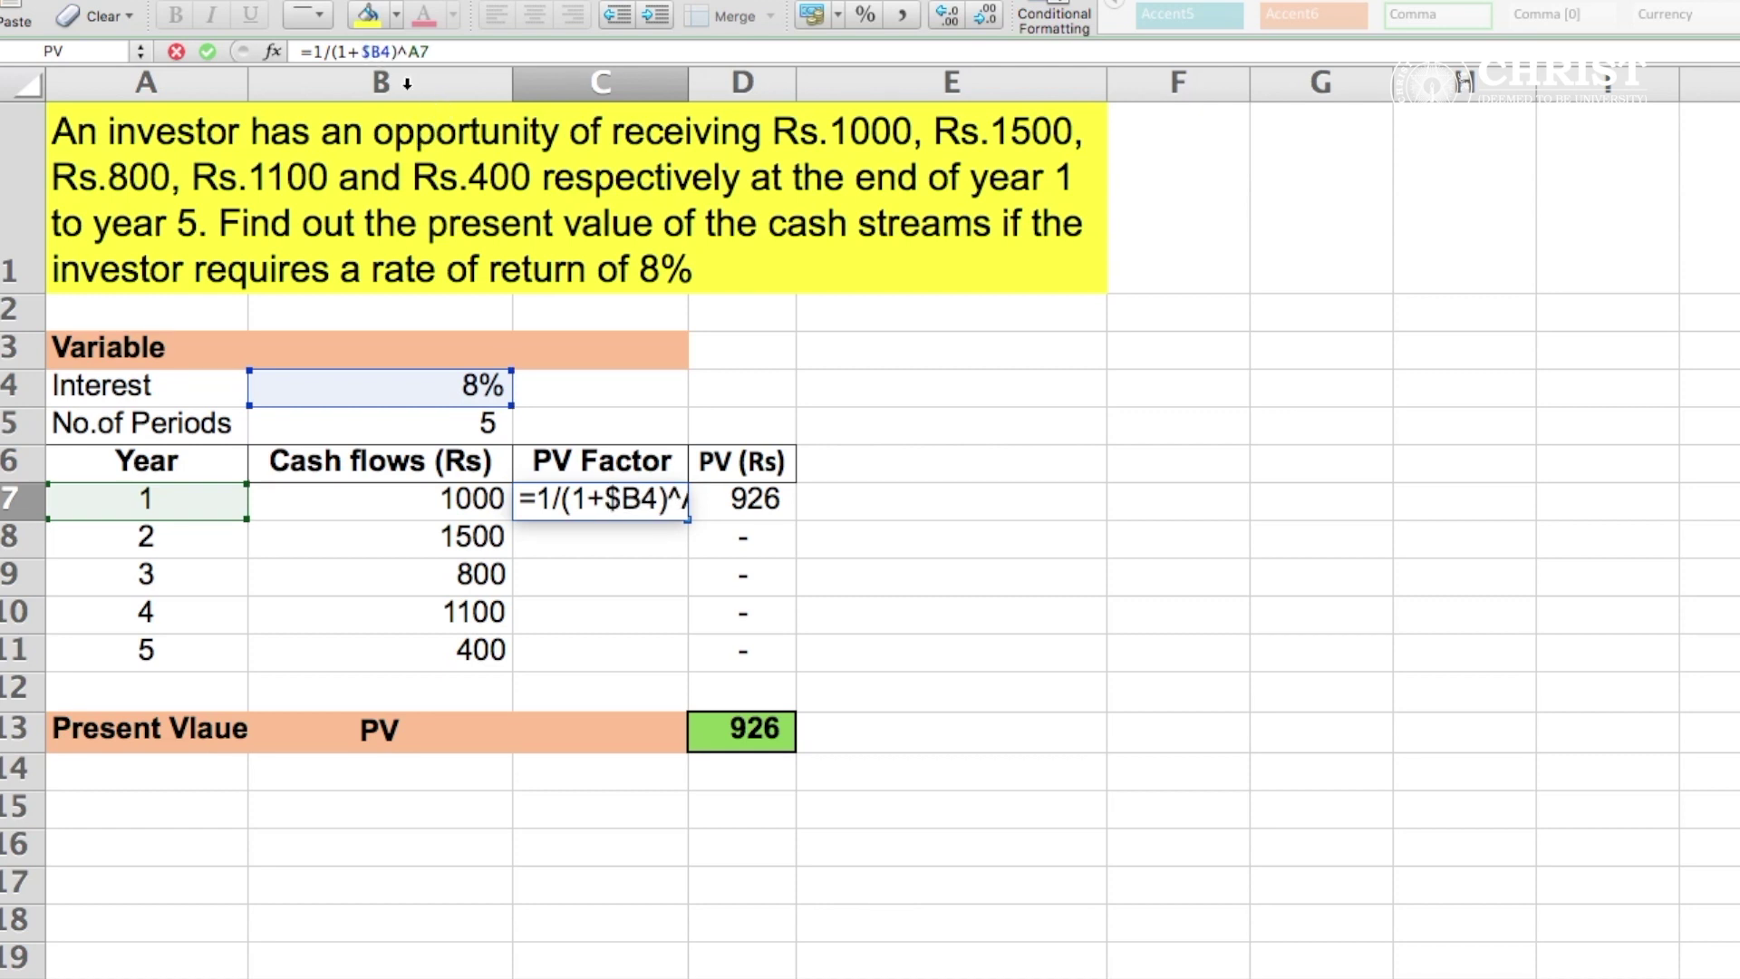
pyautogui.write('$')
pyautogui.hotkey('ctrl', 'Return')
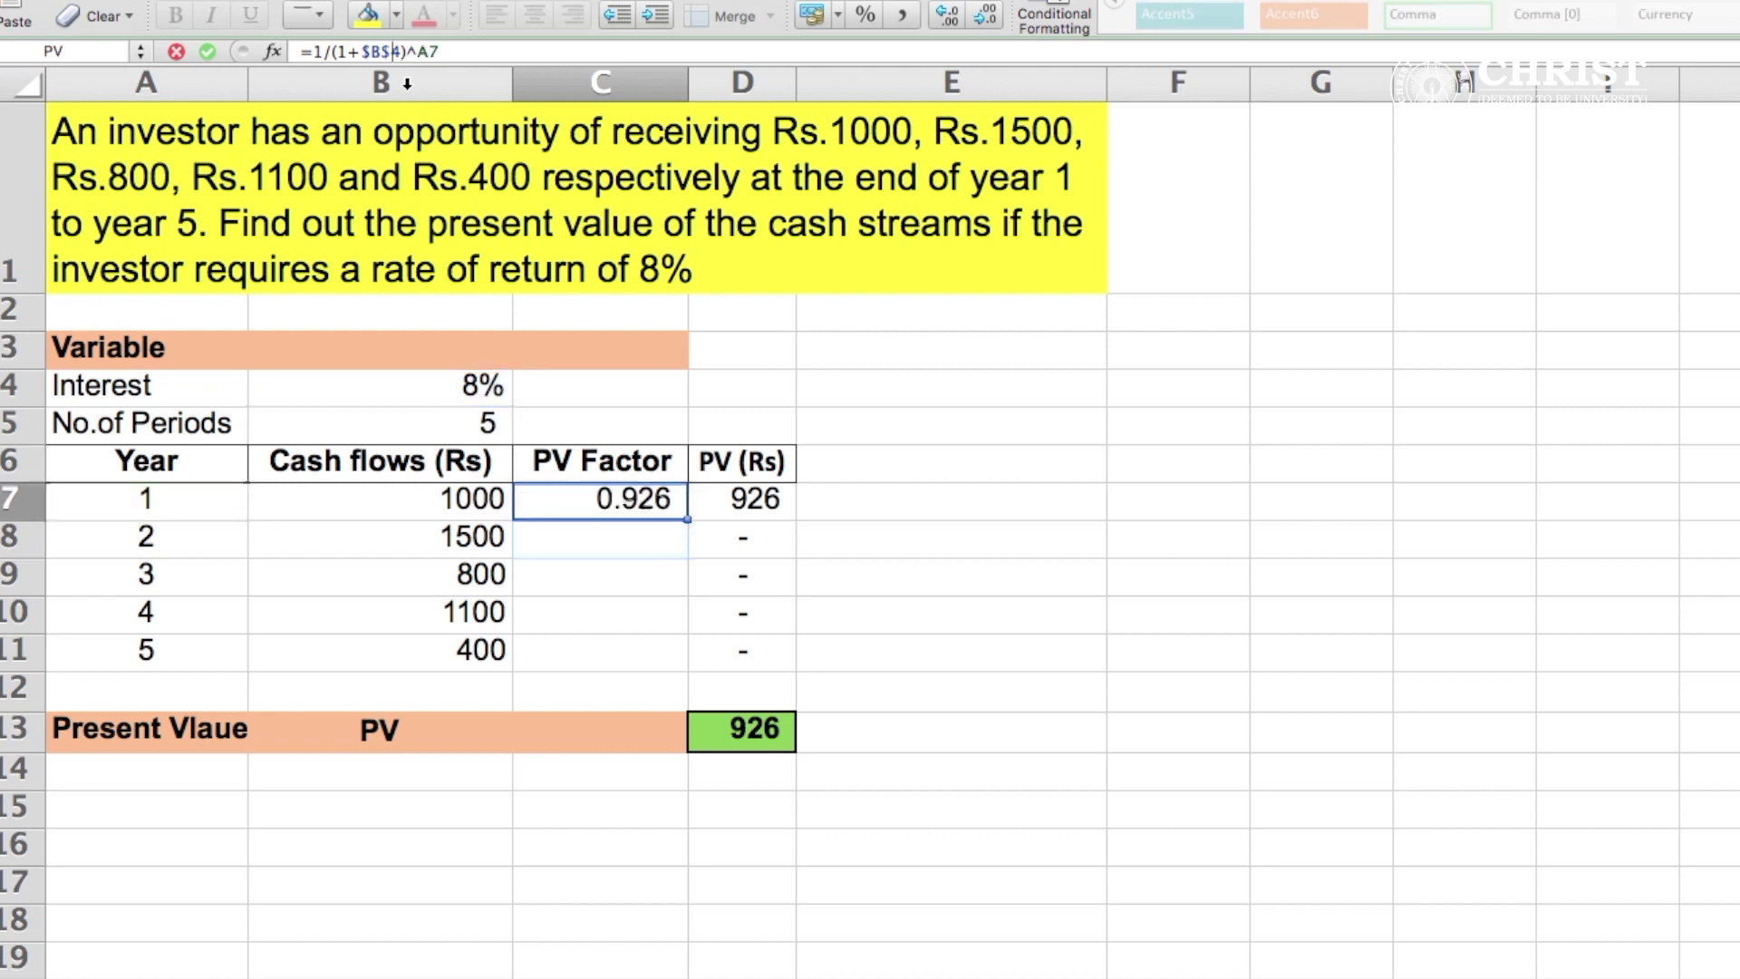
pyautogui.click(378, 51)
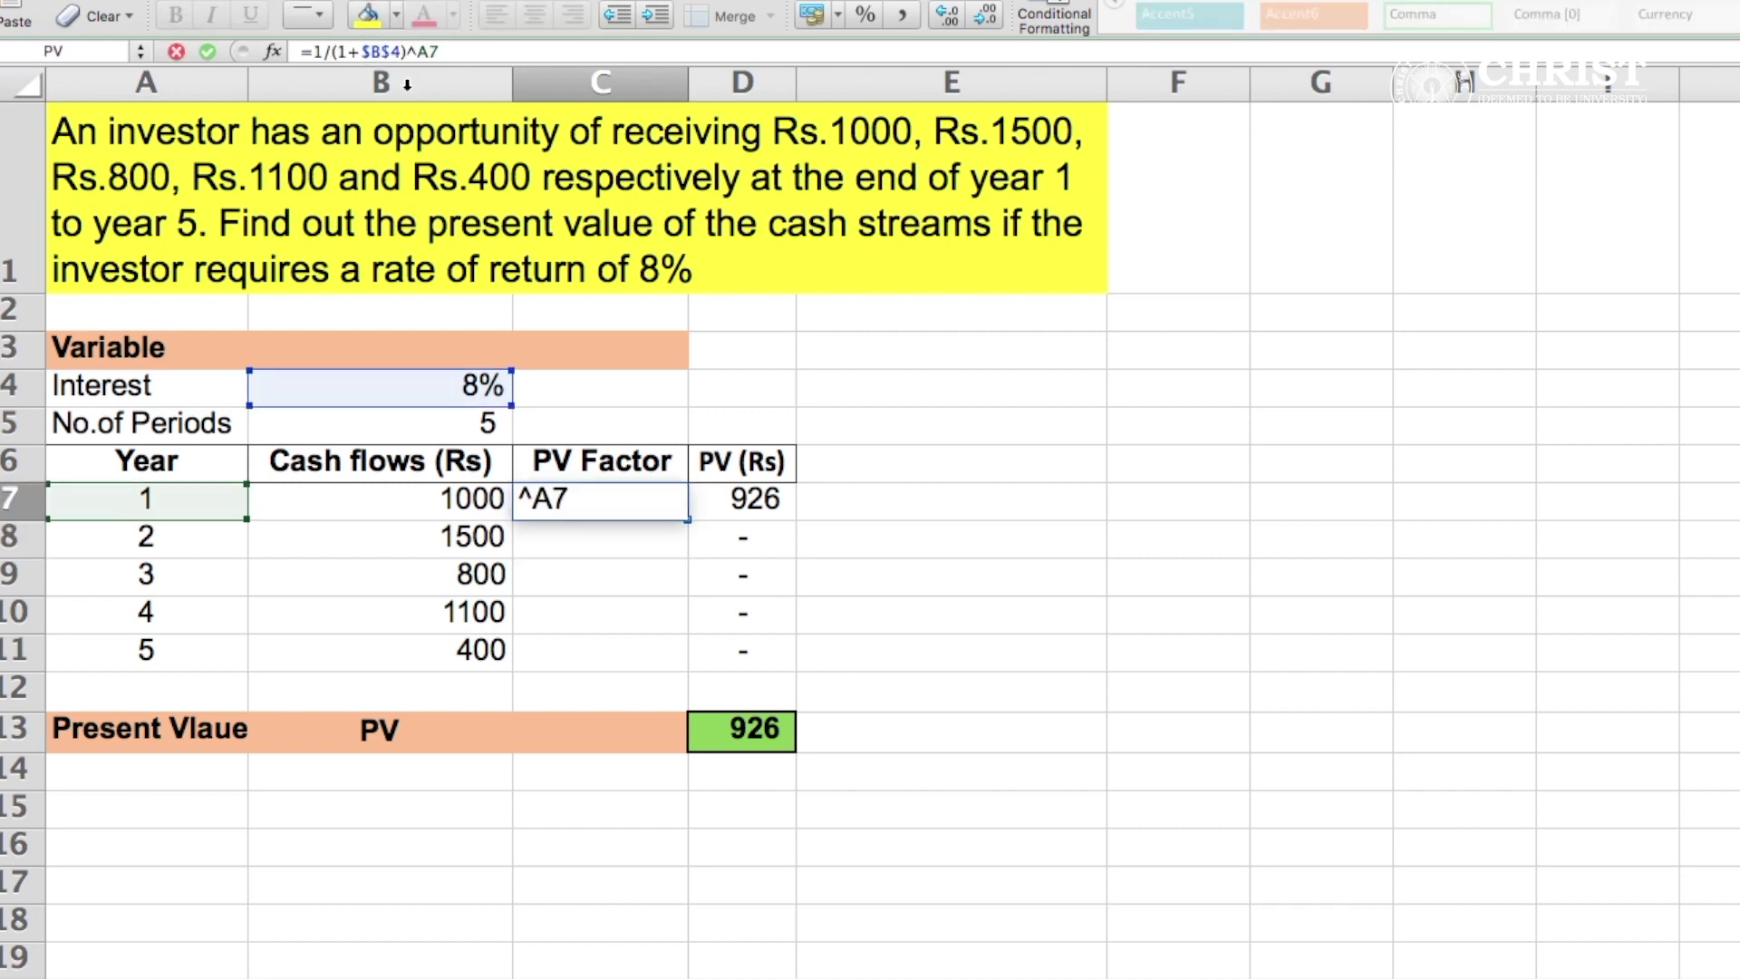
pyautogui.press('Return')
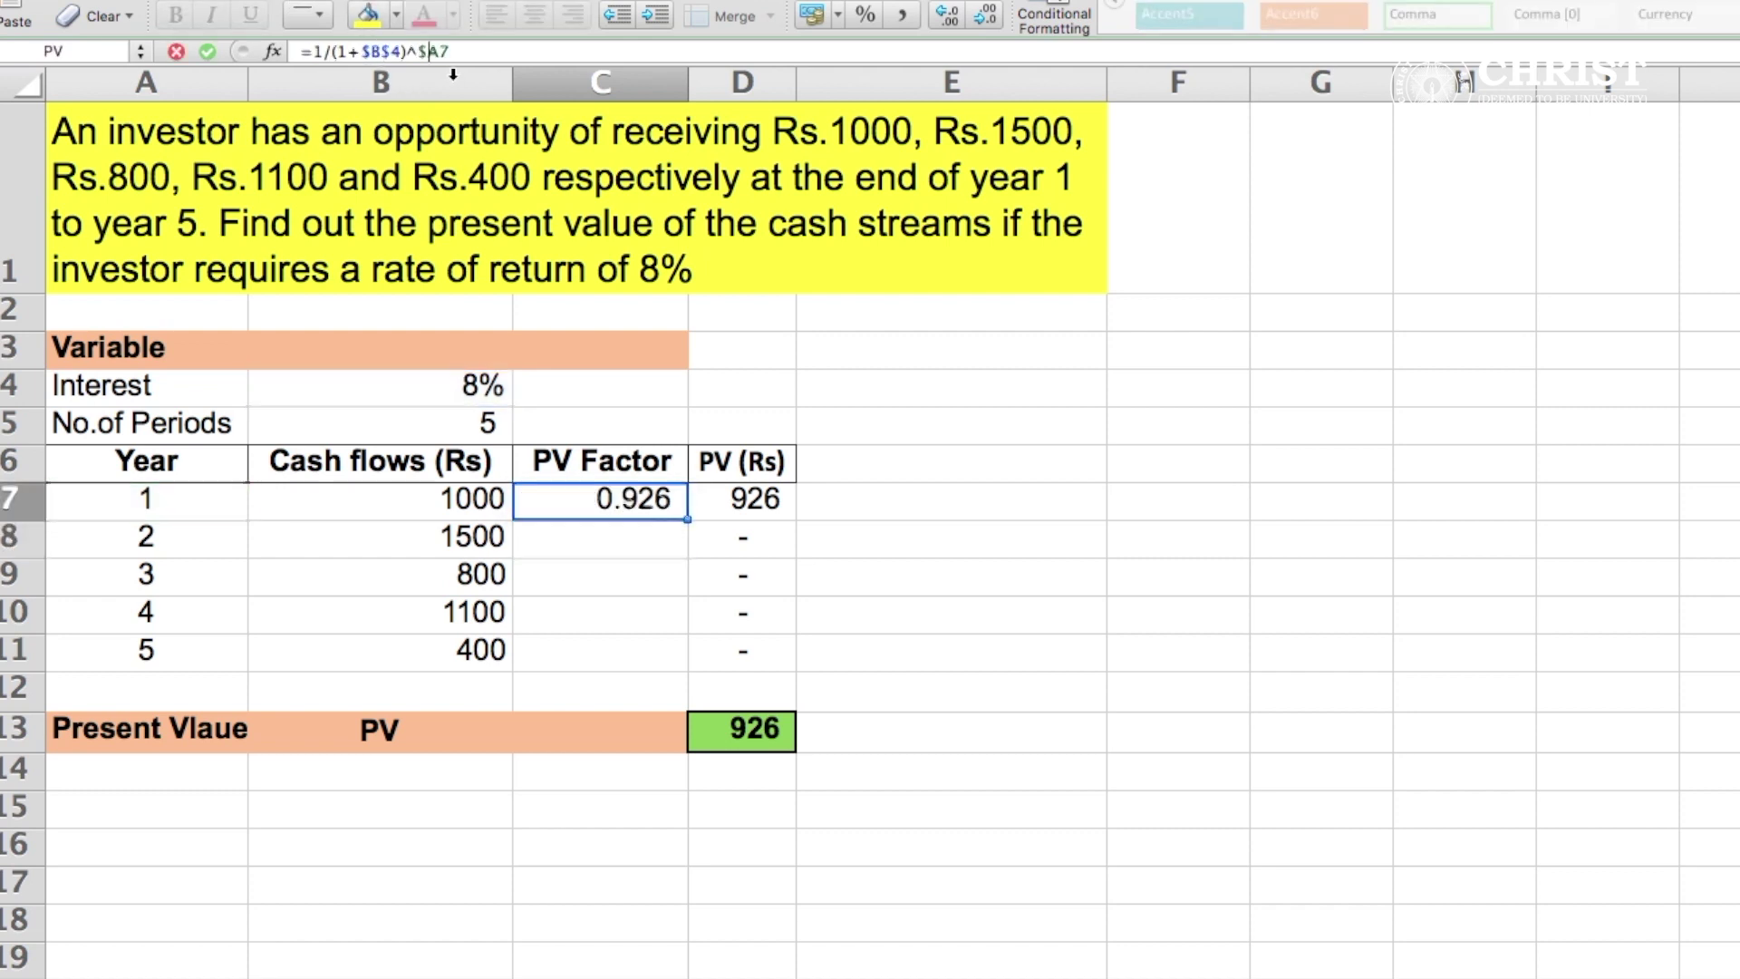
# Fill the PV factor formula from C7 down through C11 for years 2 to 5.
pyautogui.press('Up')
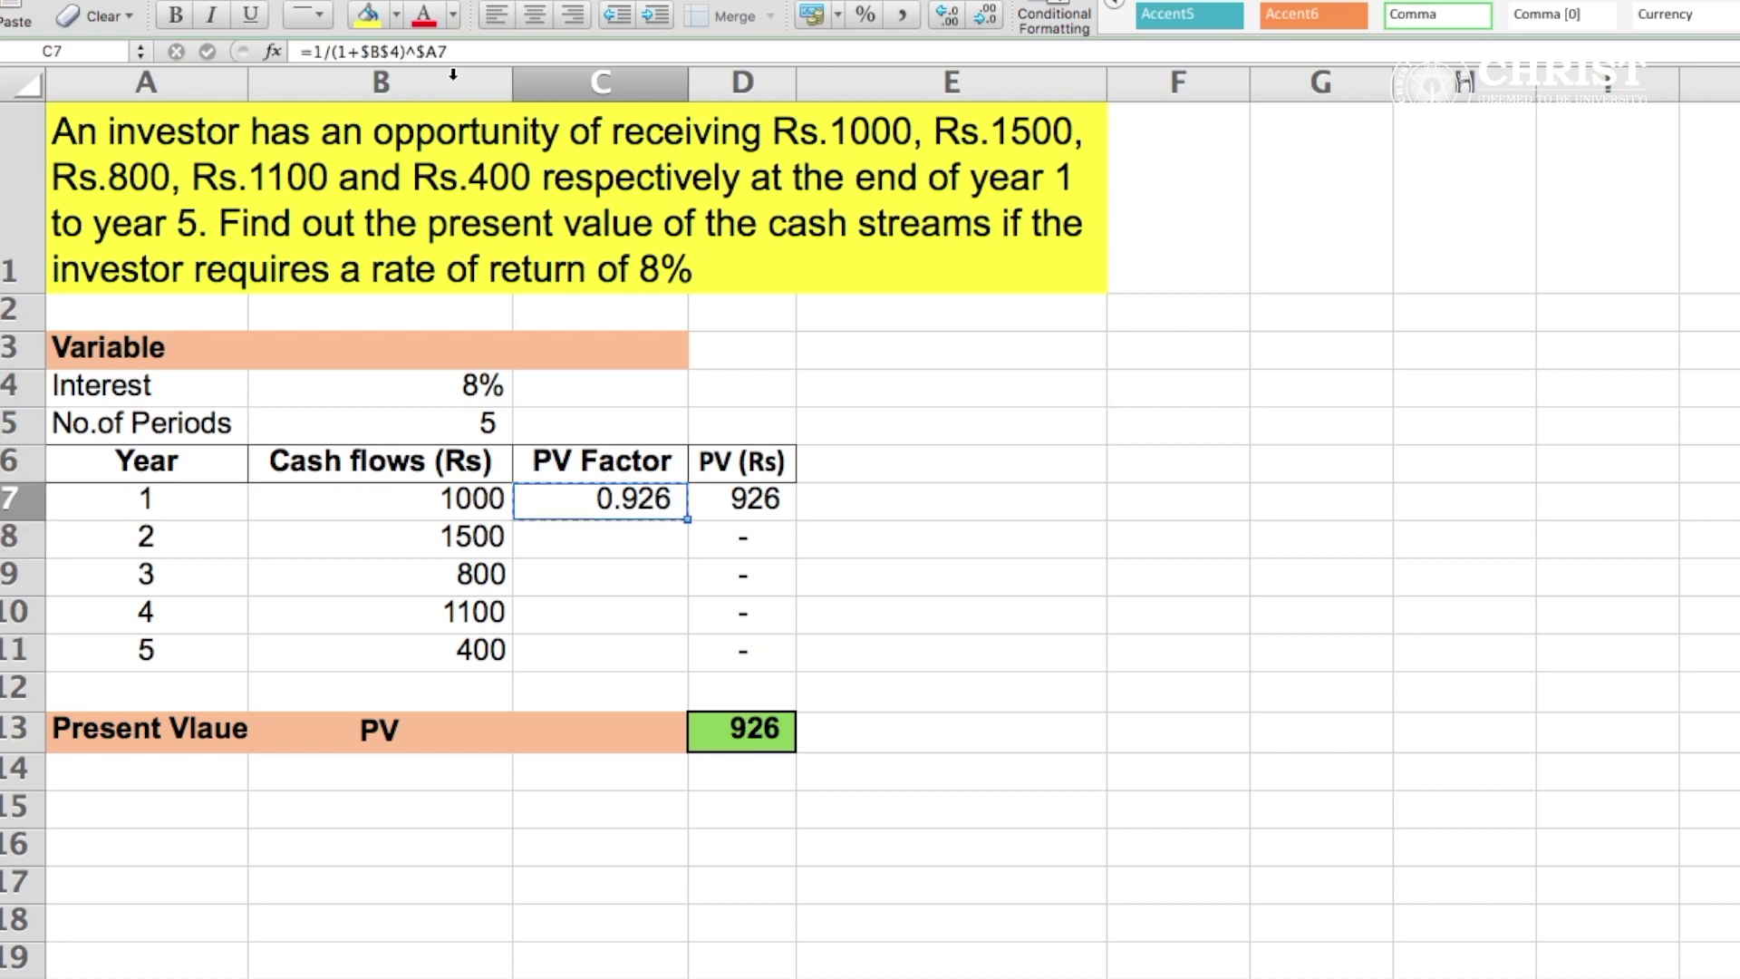
pyautogui.scroll(-1, 626, 349)
pyautogui.moveTo(696, 279); pyautogui.dragTo(691, 414)
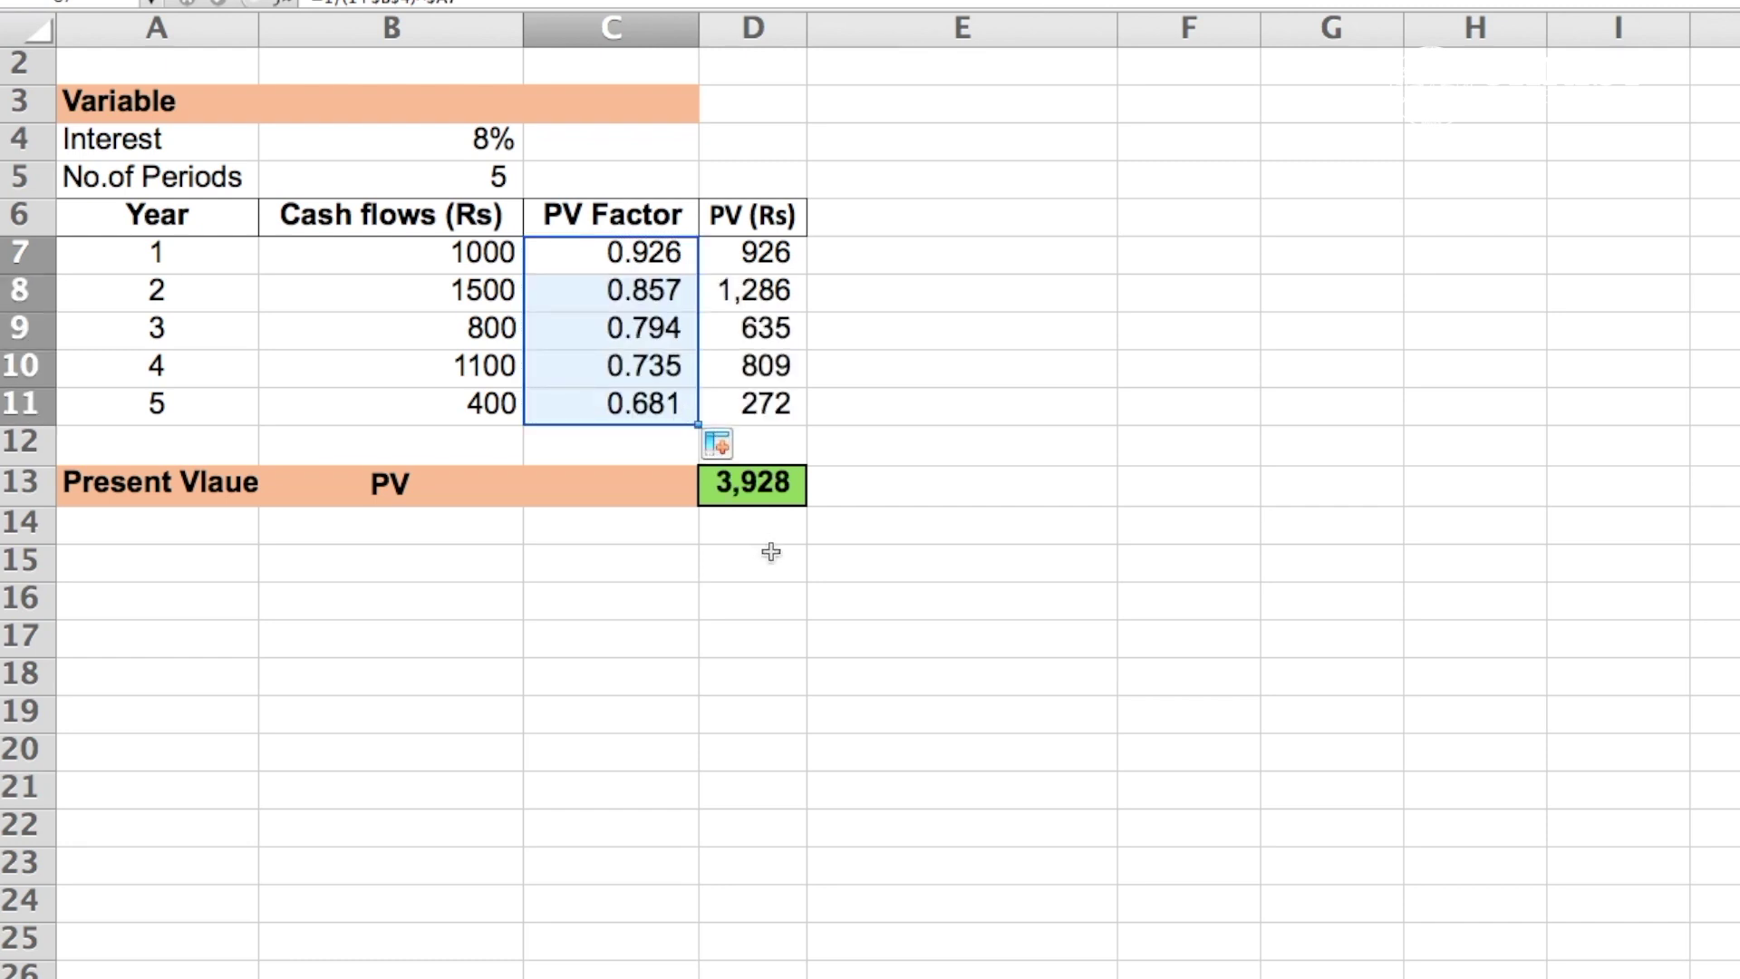